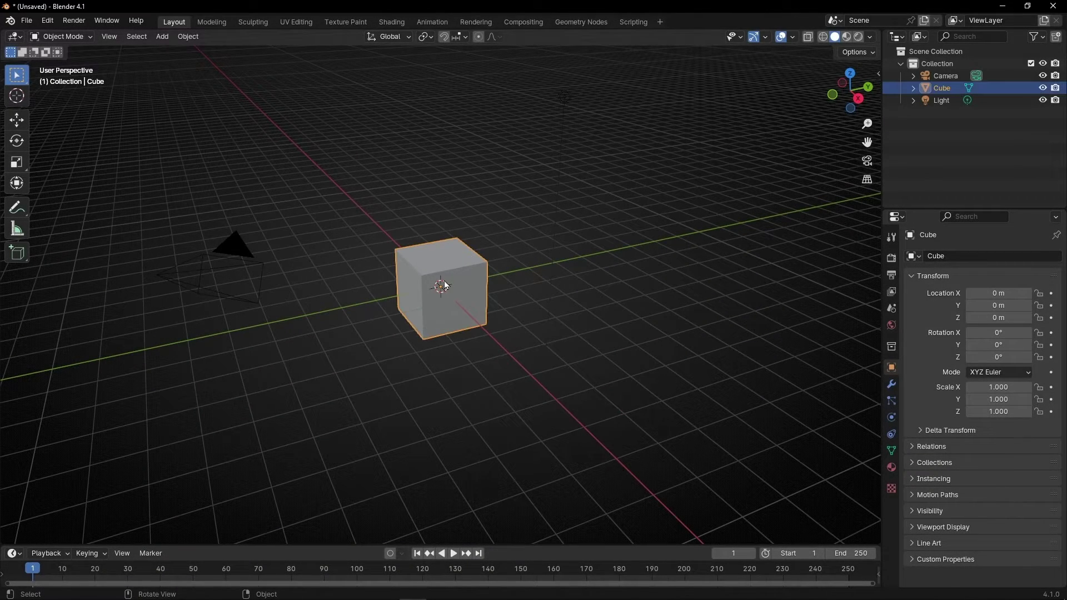
Replace the default cube with a Suzanne monkey mesh
{"action": "key", "text": "Delete"}
{"action": "left_click", "coordinate": [162, 36]}
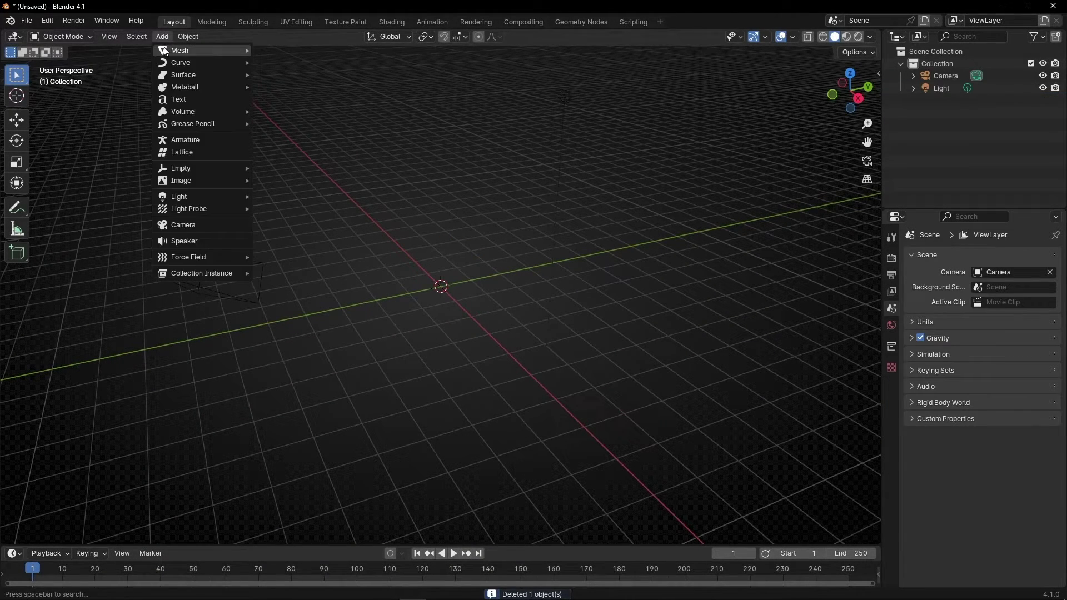
{"action": "mouse_move", "coordinate": [189, 50]}
{"action": "left_click", "coordinate": [293, 164]}
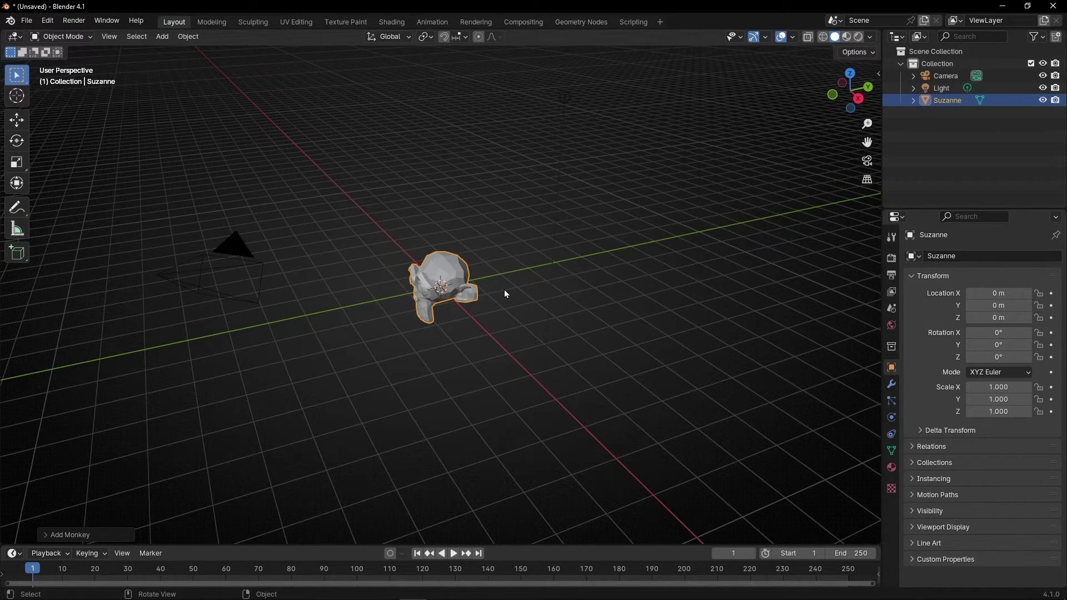
Duplicate the monkey about 3.7 m along the Y axis and repeat the duplication five times to form a row
{"action": "key", "text": "shift+d"}
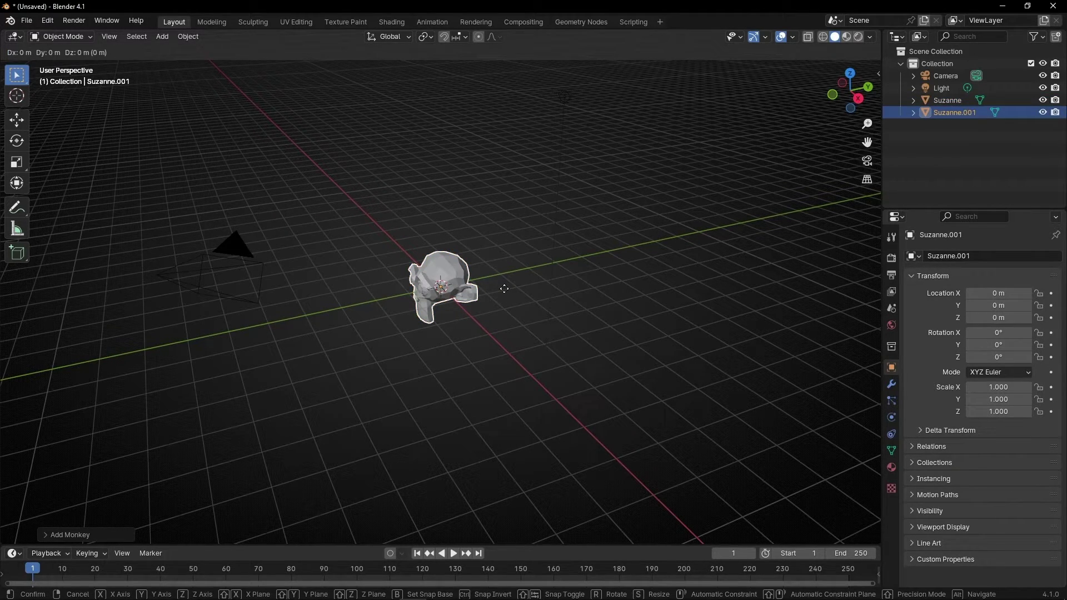
{"action": "key", "text": "y"}
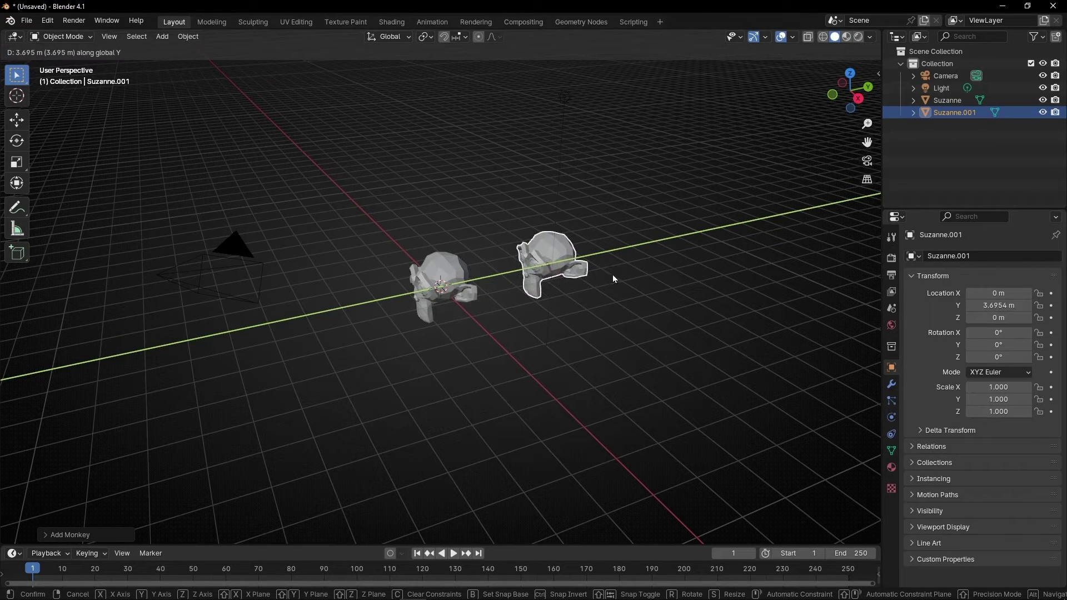
{"action": "left_click", "coordinate": [614, 279]}
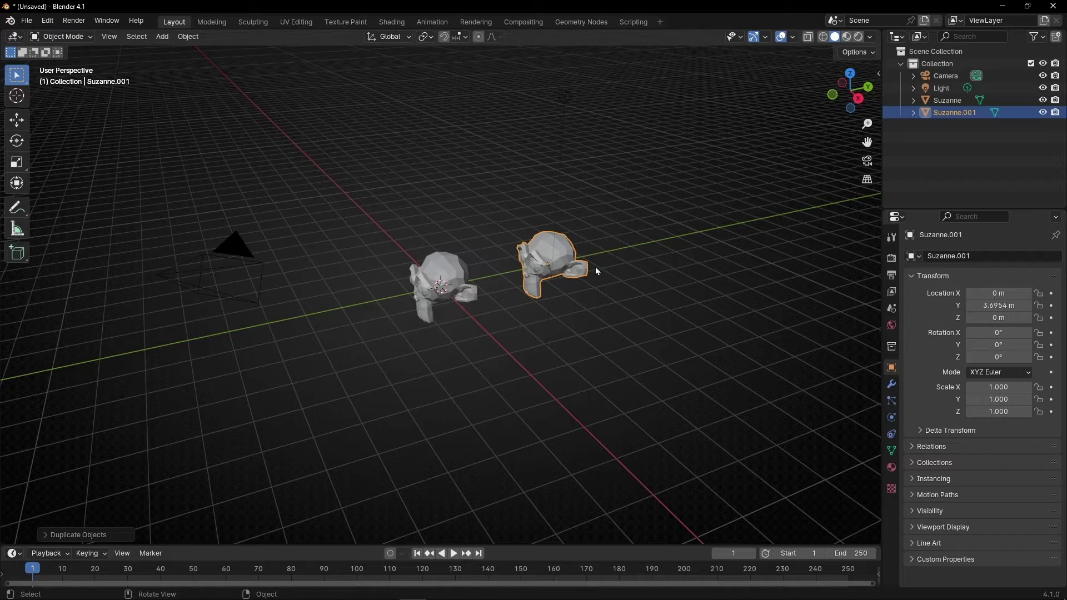
{"action": "key", "text": "shift+r"}
{"action": "key", "text": "shift+r"}
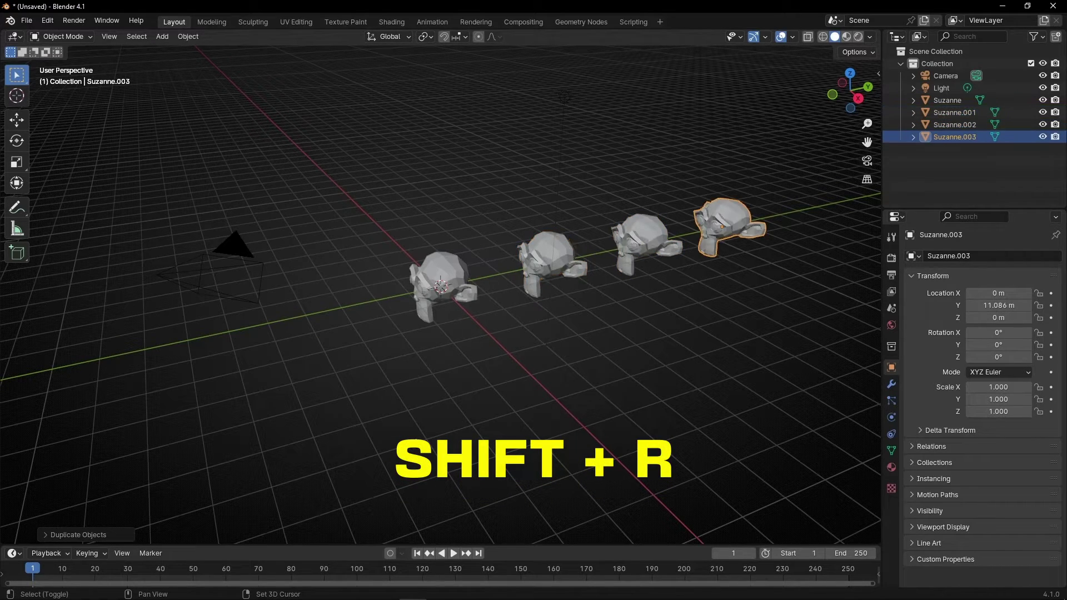
{"action": "key", "text": "shift+r"}
{"action": "key", "text": "shift+r"}
{"action": "key", "text": "shift+r"}
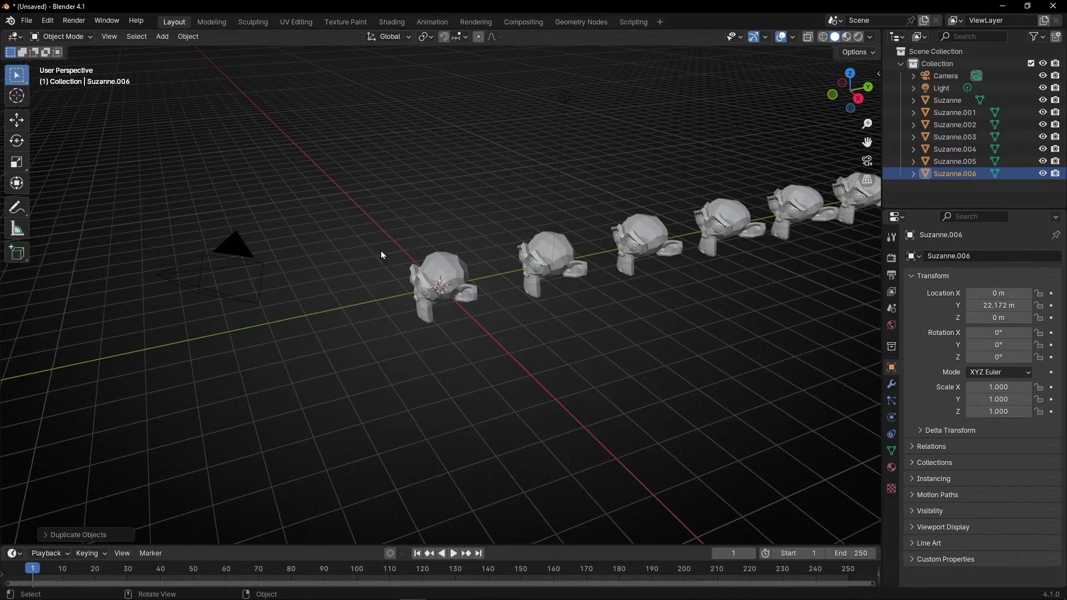
Look through the camera and, with the camera locked to the view, reframe it on the row of monkeys, leaving it unlocked
{"action": "key", "text": "KP_0"}
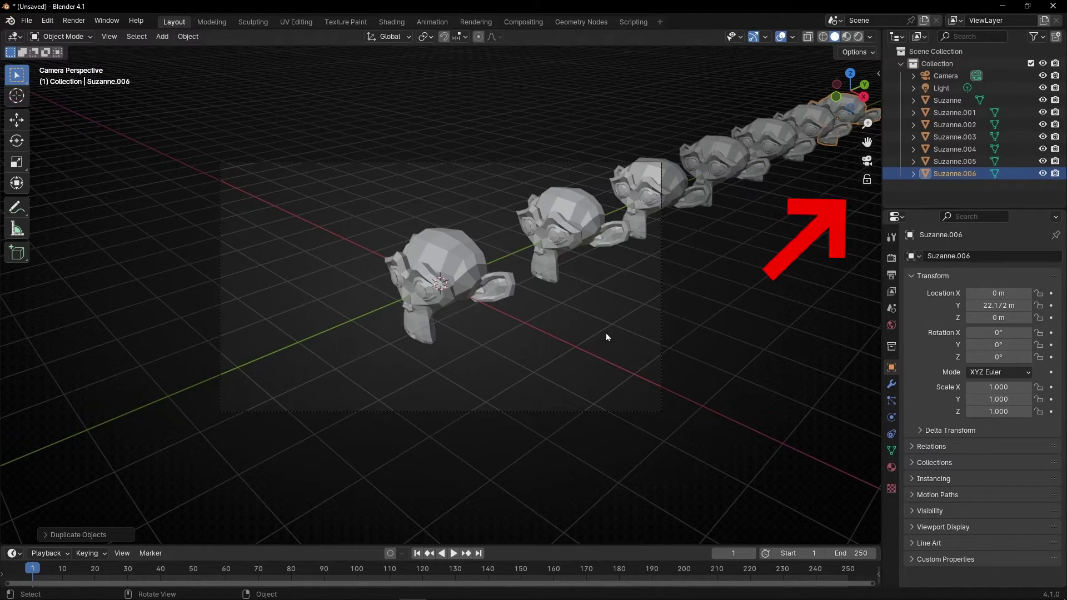
{"action": "left_click", "coordinate": [867, 179]}
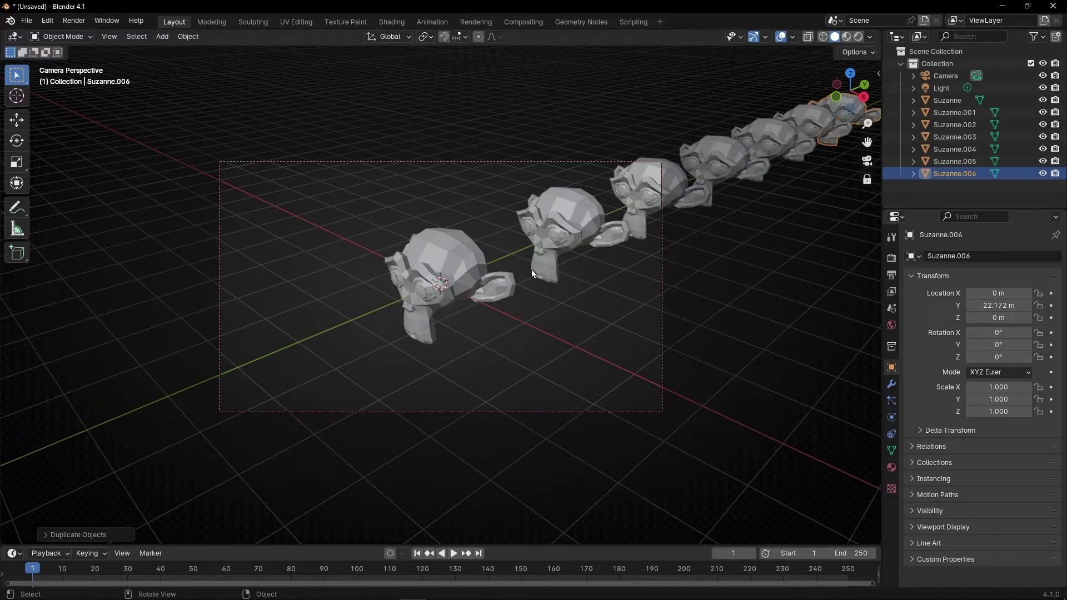
{"action": "left_click", "coordinate": [577, 234]}
{"action": "middle_click_drag", "start_coordinate": [581, 294], "coordinate": [539, 288]}
{"action": "left_click", "coordinate": [868, 179]}
{"action": "scroll", "coordinate": [694, 276], "scroll_direction": "up", "scroll_amount": 2}
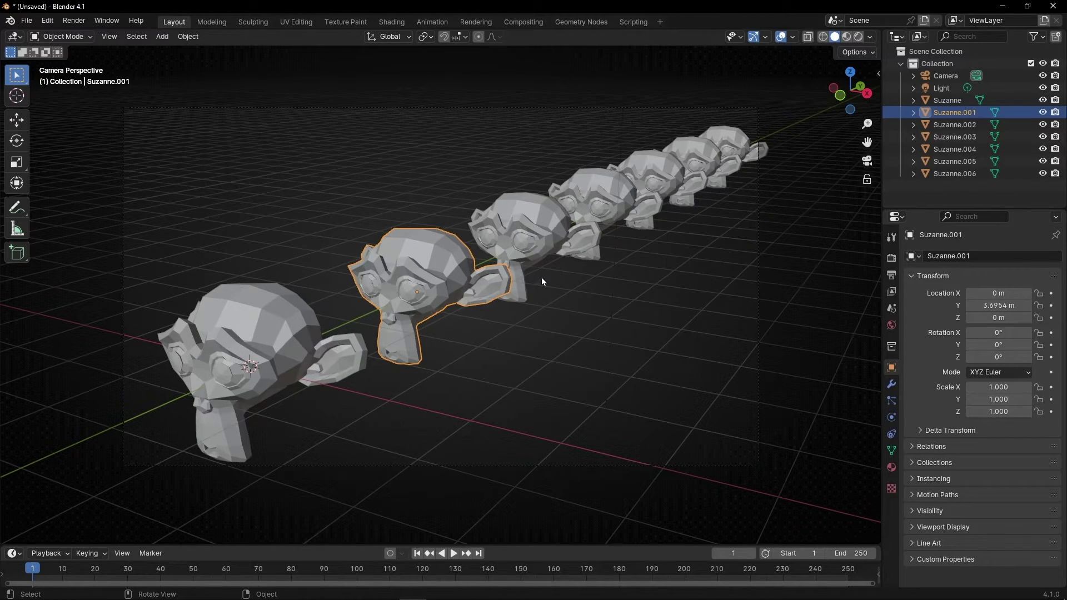
{"action": "left_click", "coordinate": [698, 207]}
{"action": "middle_click_drag", "start_coordinate": [705, 209], "coordinate": [666, 179]}
Display the scene in rendered shading without overlays and set the world background strength to 0
{"action": "left_click", "coordinate": [860, 38]}
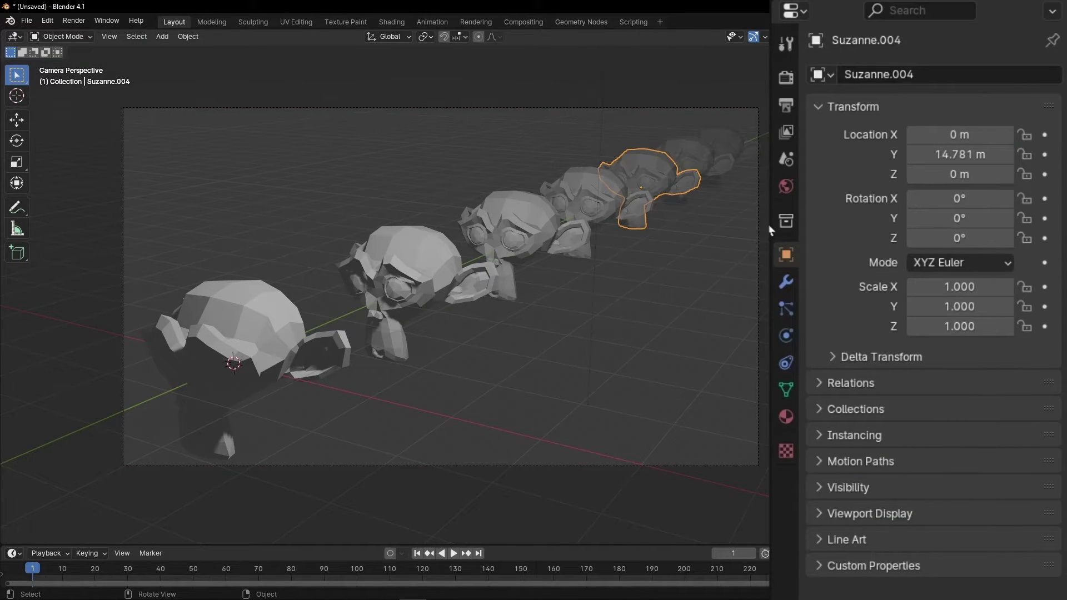
{"action": "left_click", "coordinate": [786, 187]}
{"action": "double_click", "coordinate": [979, 227]}
{"action": "type", "text": "000"}
{"action": "key", "text": "Return"}
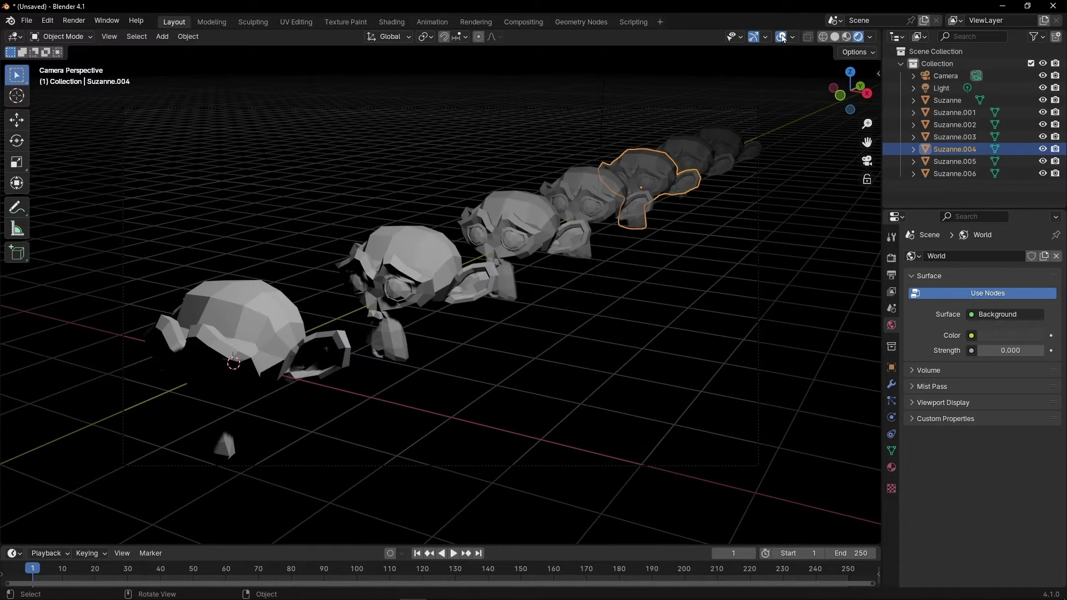
{"action": "left_click", "coordinate": [781, 36]}
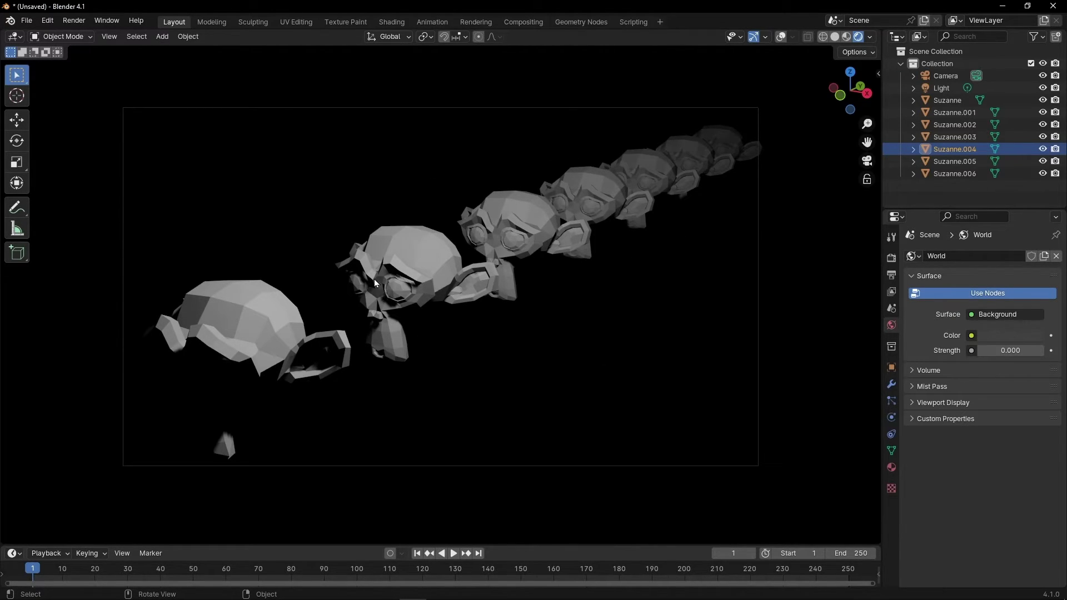
Enable Depth of Field on the camera and expand its settings
{"action": "left_click", "coordinate": [946, 76]}
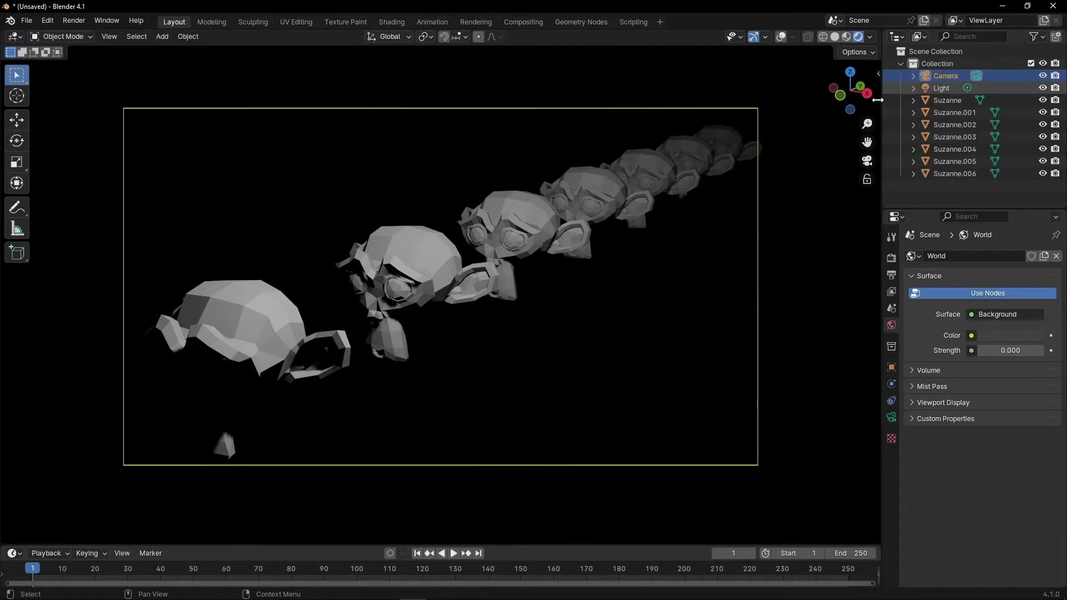
{"action": "left_click", "coordinate": [786, 335]}
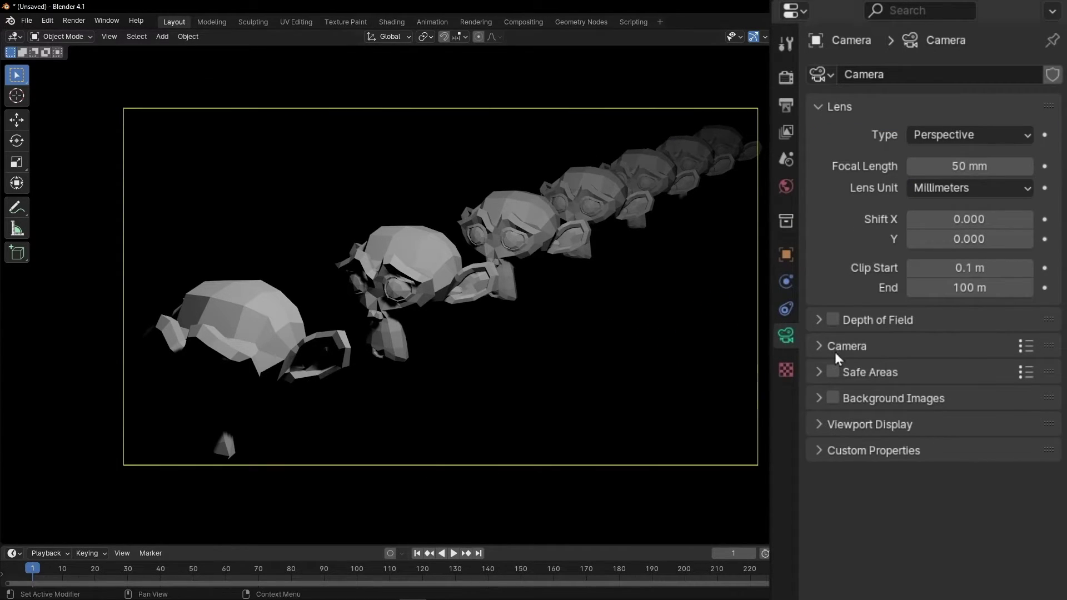
{"action": "left_click", "coordinate": [836, 327]}
{"action": "left_click", "coordinate": [819, 321]}
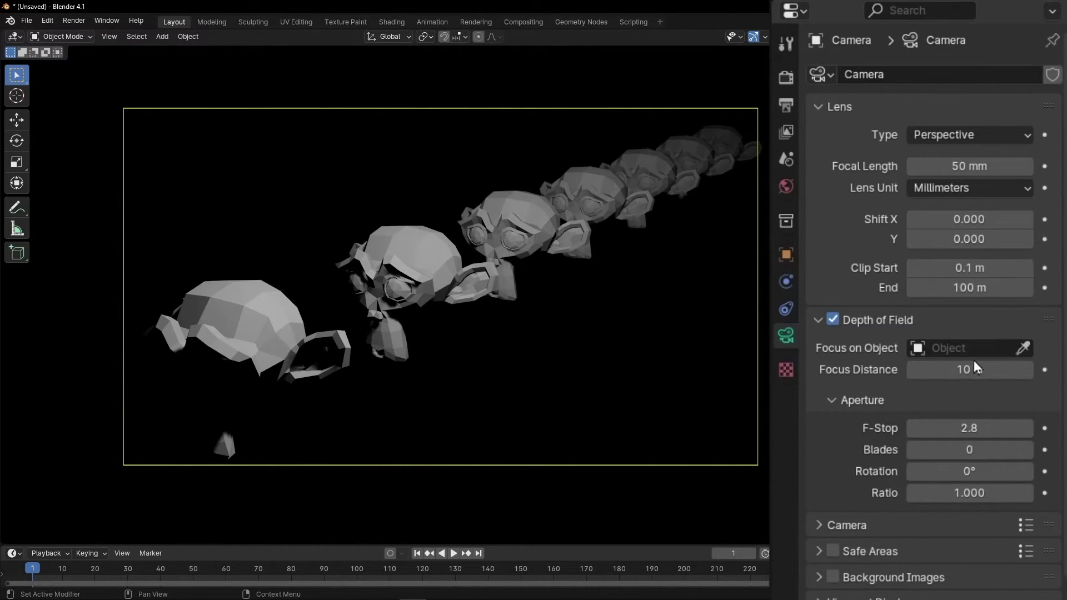
Try a camera focus distance of 0 m and return it to 10 m
{"action": "left_click_drag", "start_coordinate": [972, 368], "coordinate": [834, 368]}
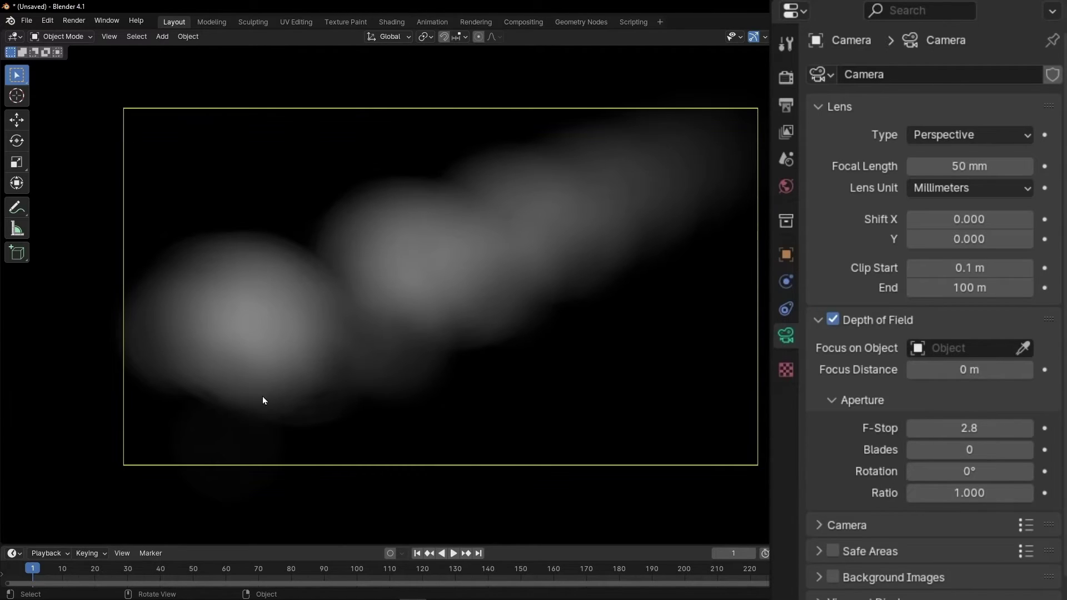
{"action": "mouse_move", "coordinate": [965, 370]}
{"action": "left_mouse_down"}
{"action": "mouse_move", "coordinate": [1045, 370]}
{"action": "mouse_move", "coordinate": [970, 371]}
{"action": "left_mouse_up"}
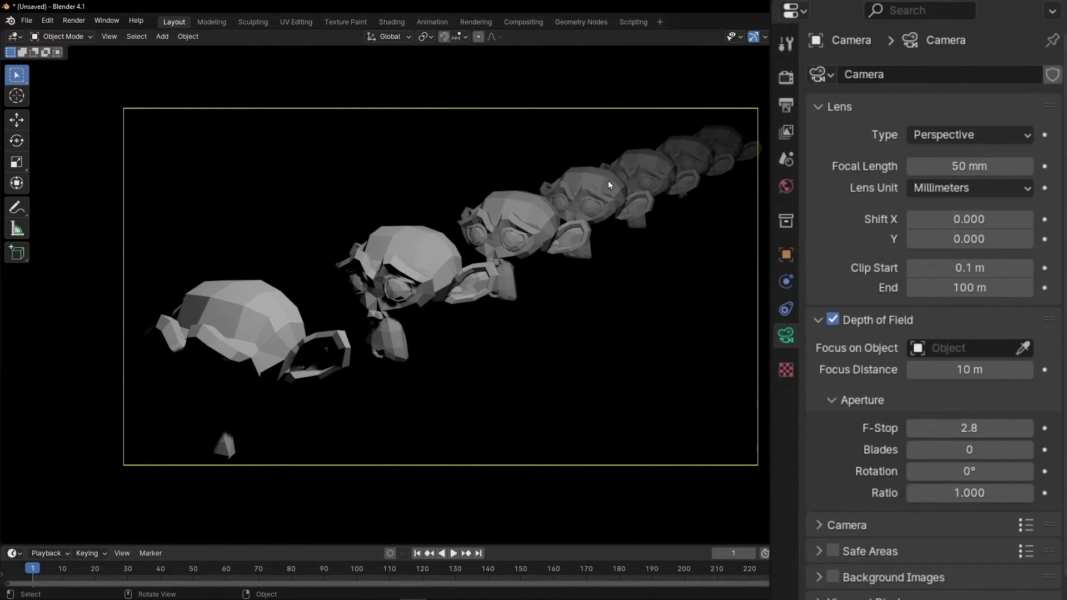
Lower the camera's aperture F-Stop to 0.1
{"action": "left_click", "coordinate": [918, 432]}
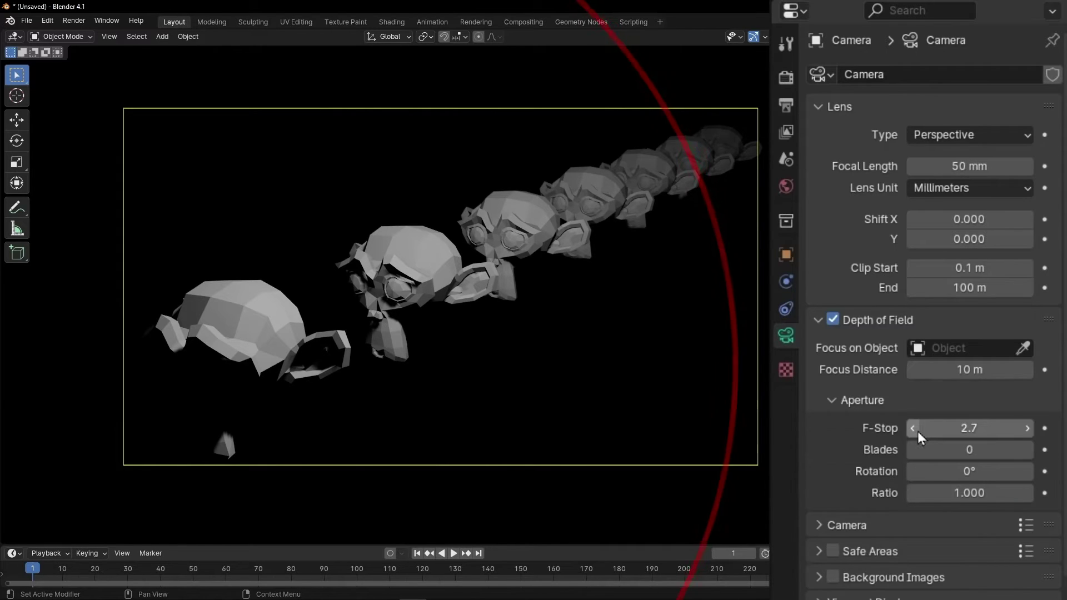
{"action": "left_click", "coordinate": [918, 432]}
{"action": "left_click", "coordinate": [918, 431]}
{"action": "left_click", "coordinate": [918, 432]}
{"action": "left_click", "coordinate": [918, 431]}
{"action": "left_click", "coordinate": [919, 432]}
{"action": "left_click", "coordinate": [918, 432]}
{"action": "left_click", "coordinate": [919, 431]}
{"action": "left_click", "coordinate": [918, 431]}
{"action": "left_click", "coordinate": [918, 431]}
{"action": "left_click", "coordinate": [918, 431]}
{"action": "left_click", "coordinate": [918, 431]}
{"action": "left_click", "coordinate": [918, 432]}
{"action": "left_click", "coordinate": [918, 431]}
{"action": "left_click", "coordinate": [918, 431]}
{"action": "left_click", "coordinate": [918, 431]}
{"action": "left_click", "coordinate": [919, 432]}
{"action": "left_click", "coordinate": [918, 431]}
{"action": "left_click", "coordinate": [918, 431]}
{"action": "left_click", "coordinate": [918, 431]}
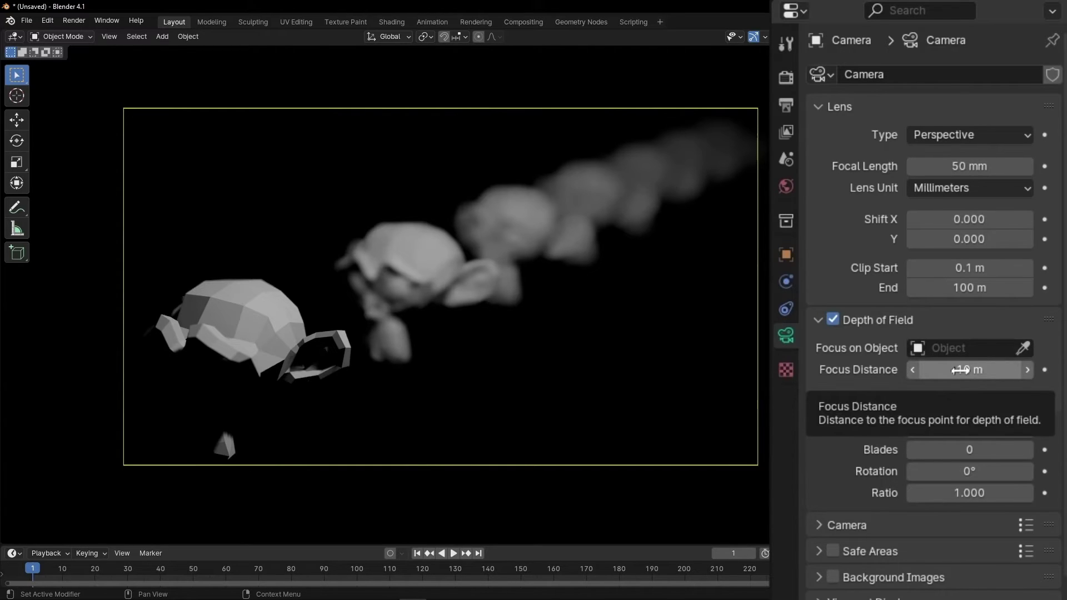
Raise the camera's focus distance to 13 m and further to 14 m to shift the focus along the row
{"action": "left_click_drag", "start_coordinate": [986, 370], "coordinate": [1019, 370]}
{"action": "left_click", "coordinate": [766, 254]}
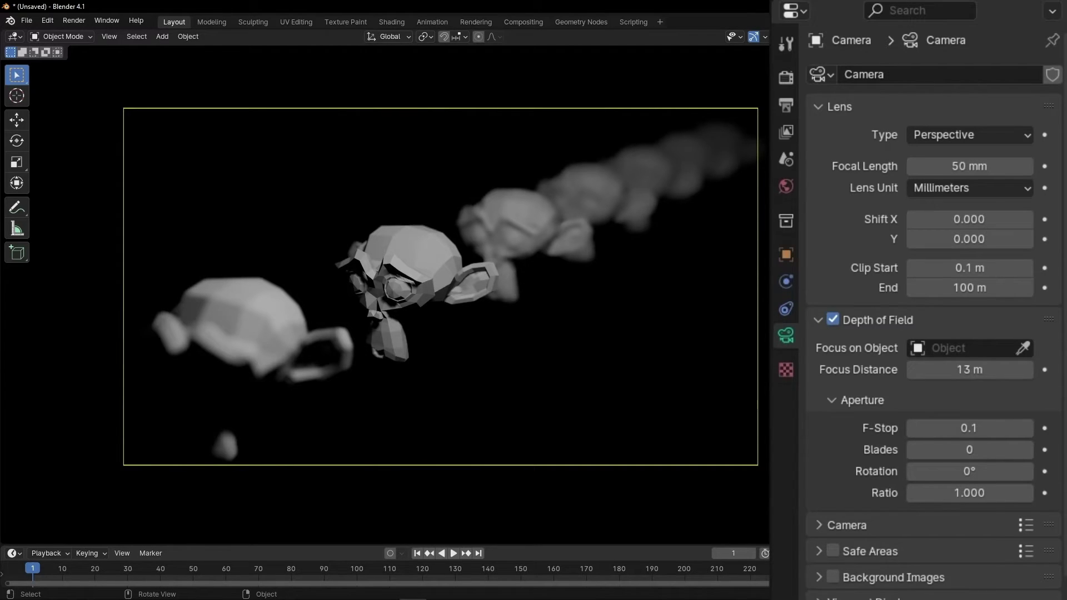
{"action": "scroll", "coordinate": [389, 289], "scroll_direction": "up", "scroll_amount": 2}
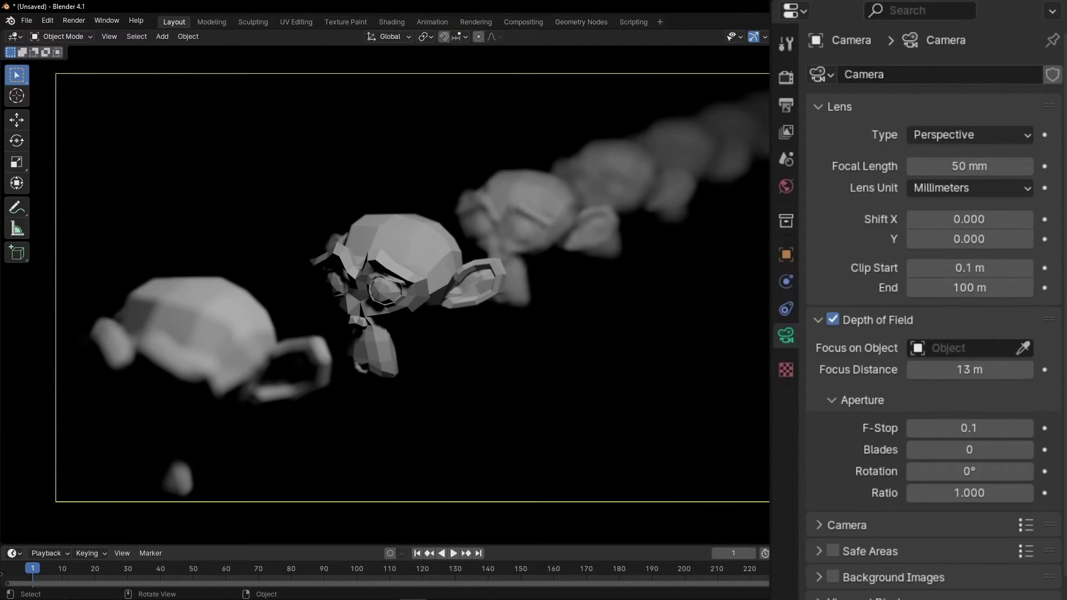
{"action": "mouse_move", "coordinate": [973, 370]}
{"action": "left_mouse_down"}
{"action": "mouse_move", "coordinate": [996, 369]}
{"action": "mouse_move", "coordinate": [967, 369]}
{"action": "left_mouse_up"}
{"action": "right_click", "coordinate": [967, 370]}
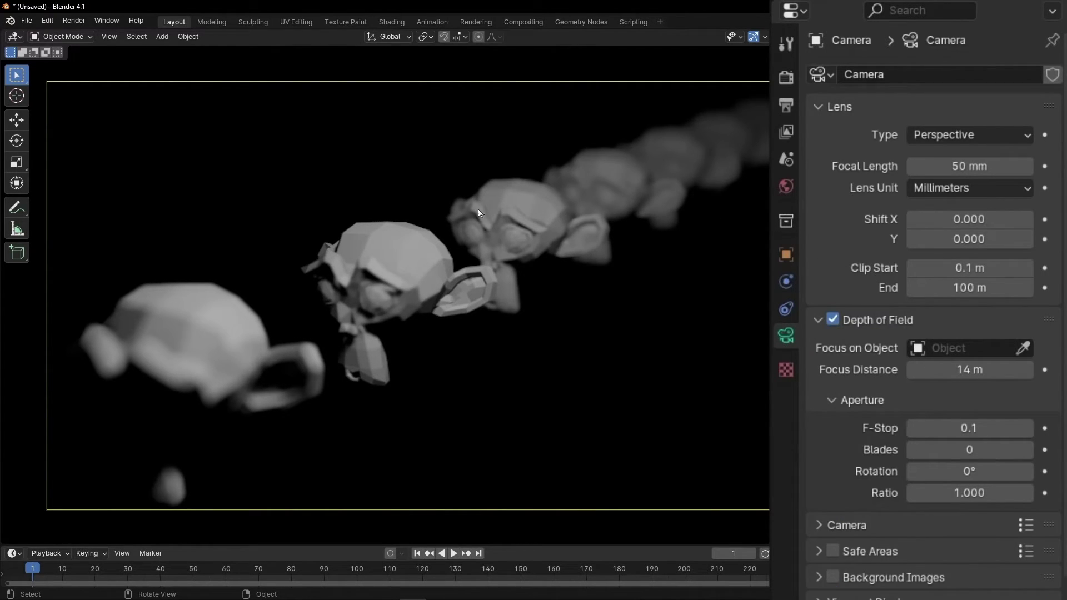
Try Suzanne.002 and Suzanne.004 in turn as the camera's focus object, and clear the focus object again
{"action": "left_click", "coordinate": [1024, 348]}
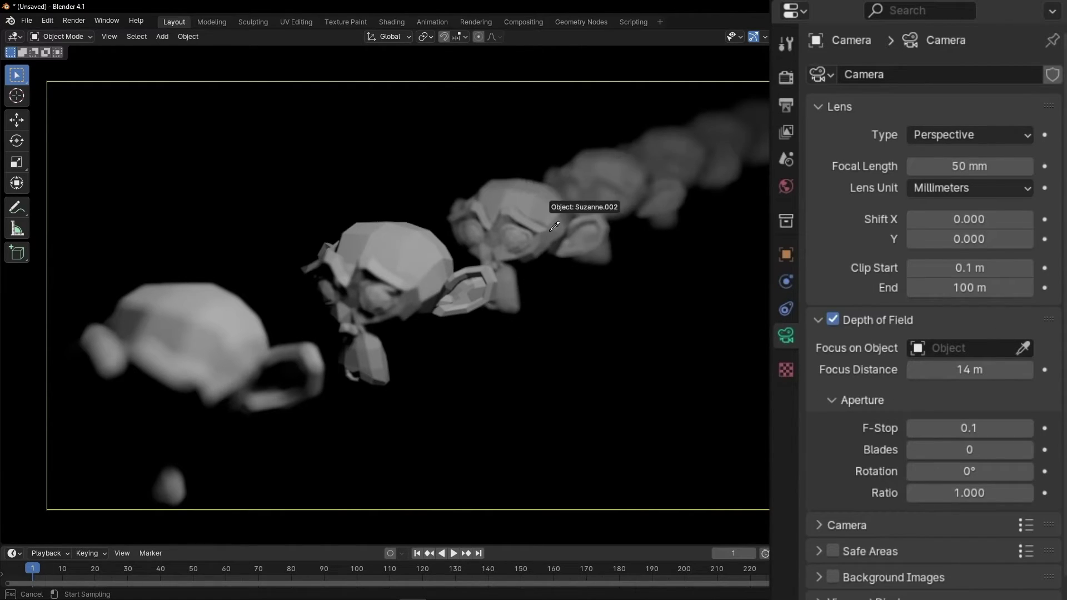
{"action": "left_click", "coordinate": [522, 218]}
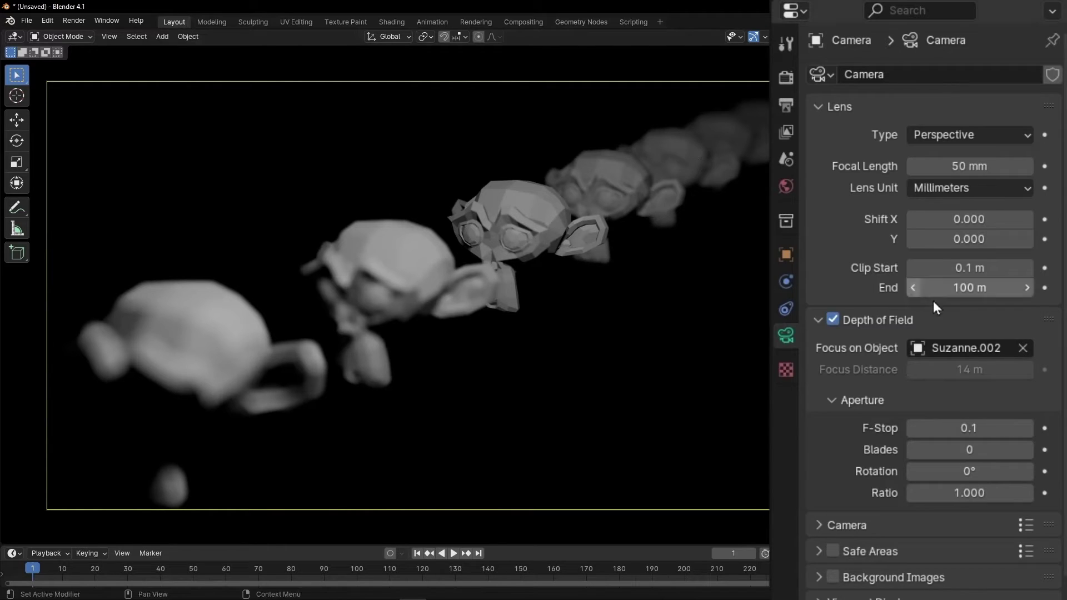
{"action": "left_click", "coordinate": [1023, 348]}
{"action": "left_click", "coordinate": [1023, 347]}
{"action": "left_click", "coordinate": [678, 160]}
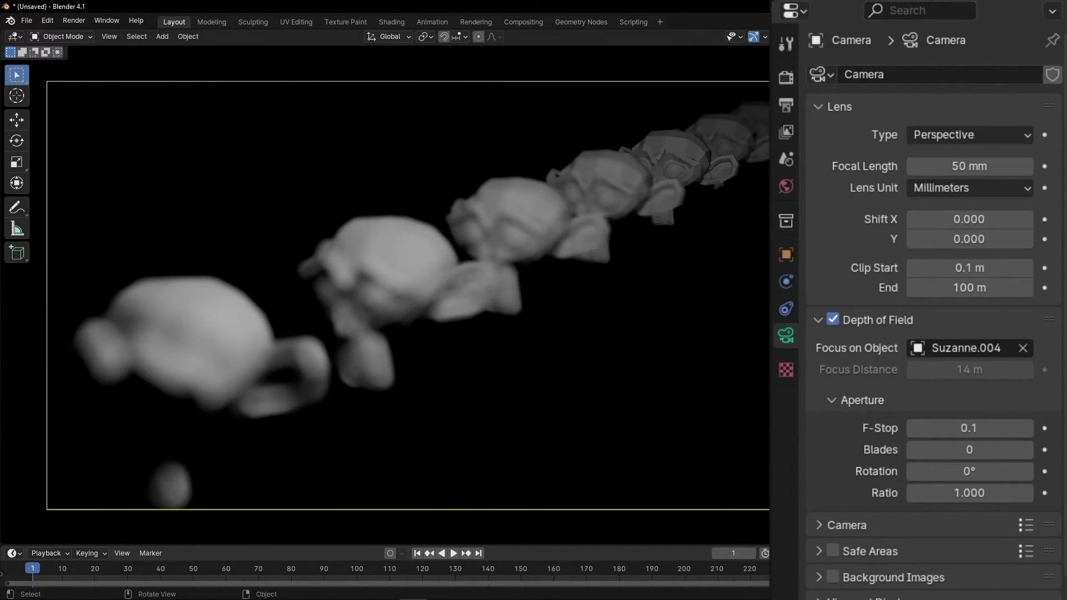
{"action": "left_click", "coordinate": [1022, 352]}
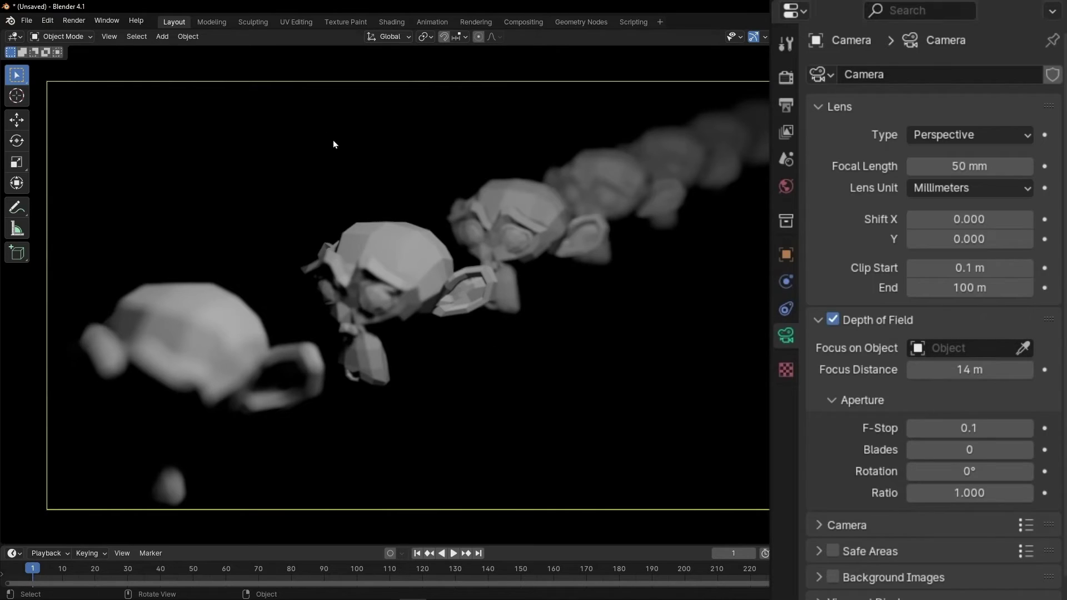
Add a Plain Axes empty to the scene
{"action": "left_click", "coordinate": [161, 38]}
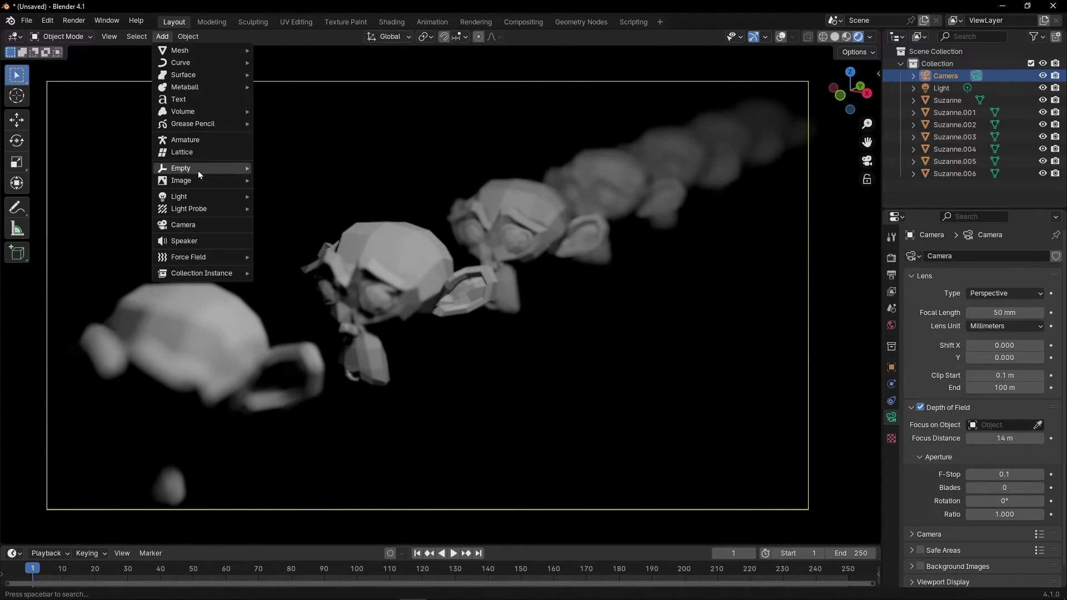
{"action": "mouse_move", "coordinate": [201, 170]}
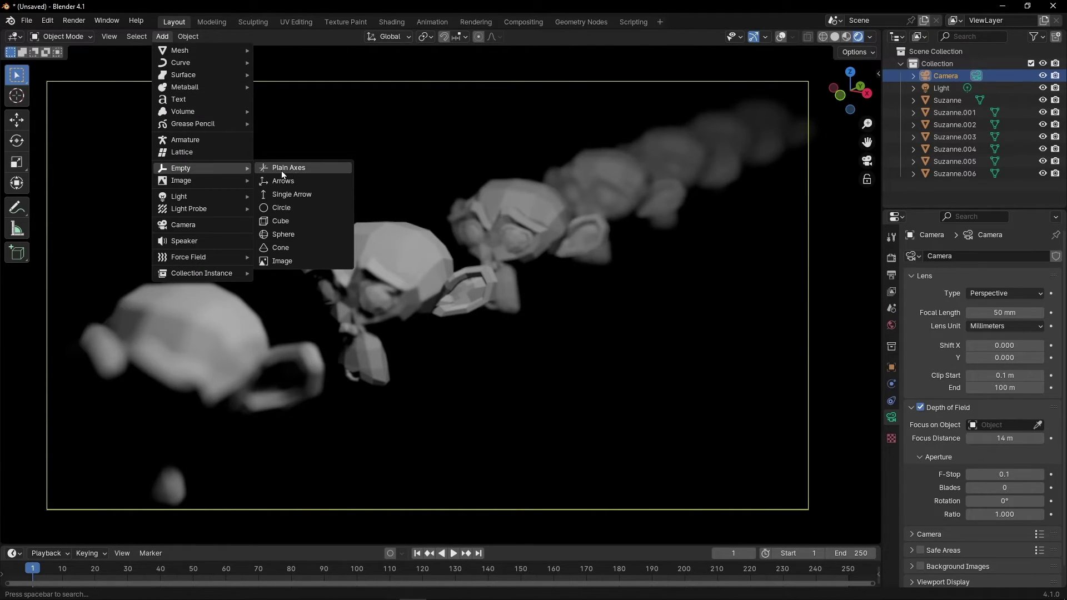
{"action": "left_click", "coordinate": [282, 171]}
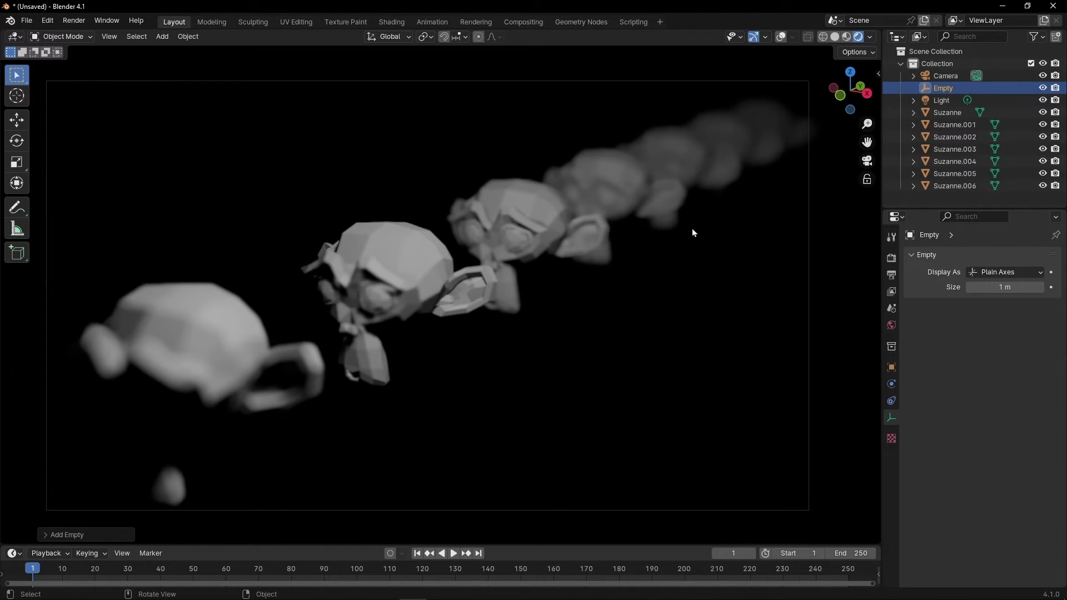
Set the Empty as the camera's depth of field focus object
{"action": "left_click", "coordinate": [947, 76]}
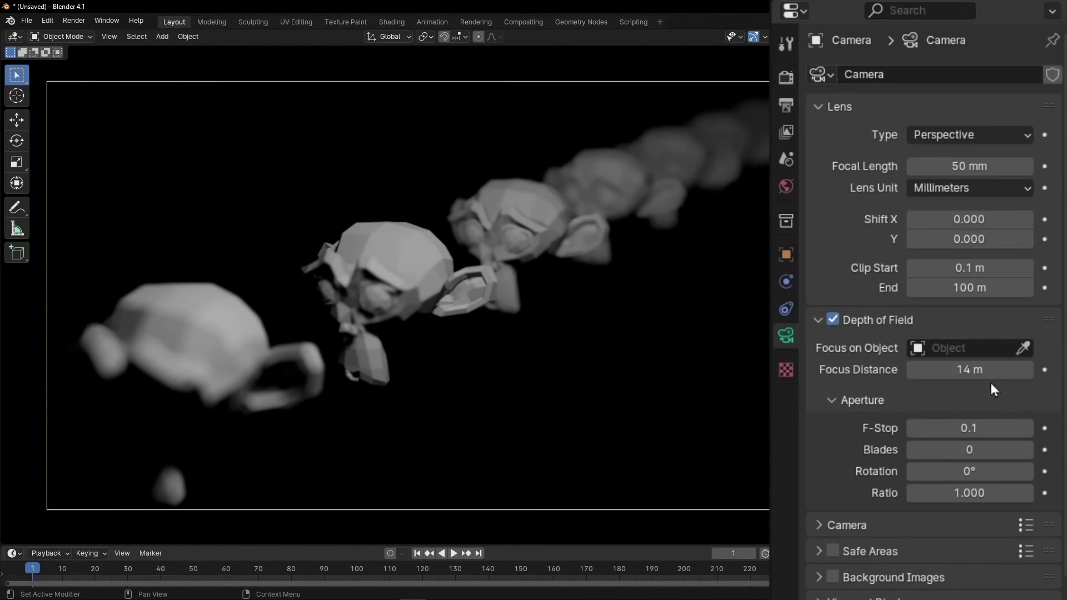
{"action": "left_click", "coordinate": [987, 347]}
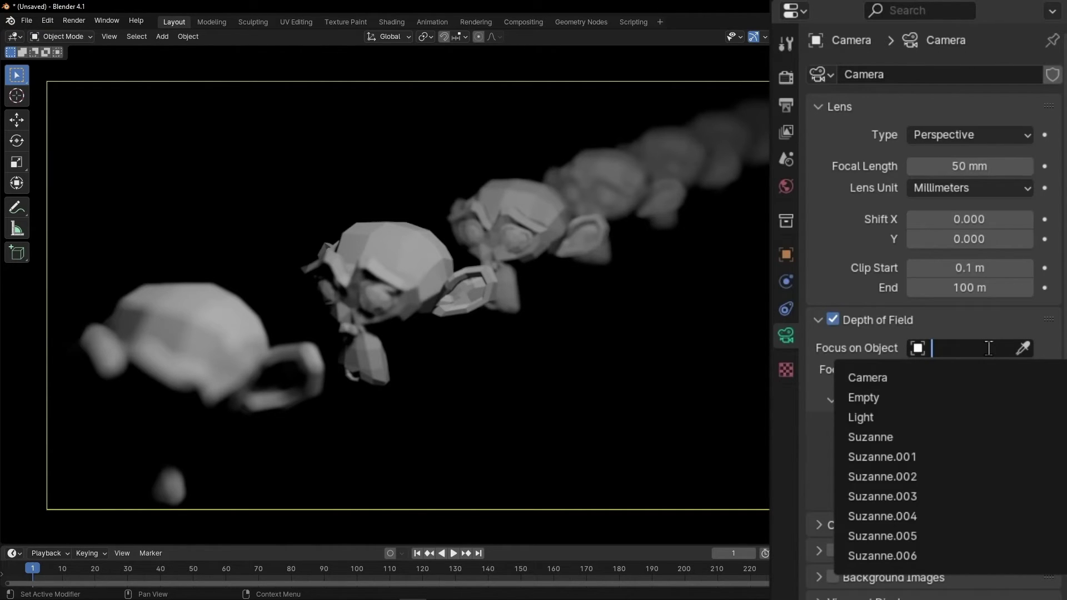
{"action": "left_click", "coordinate": [915, 390]}
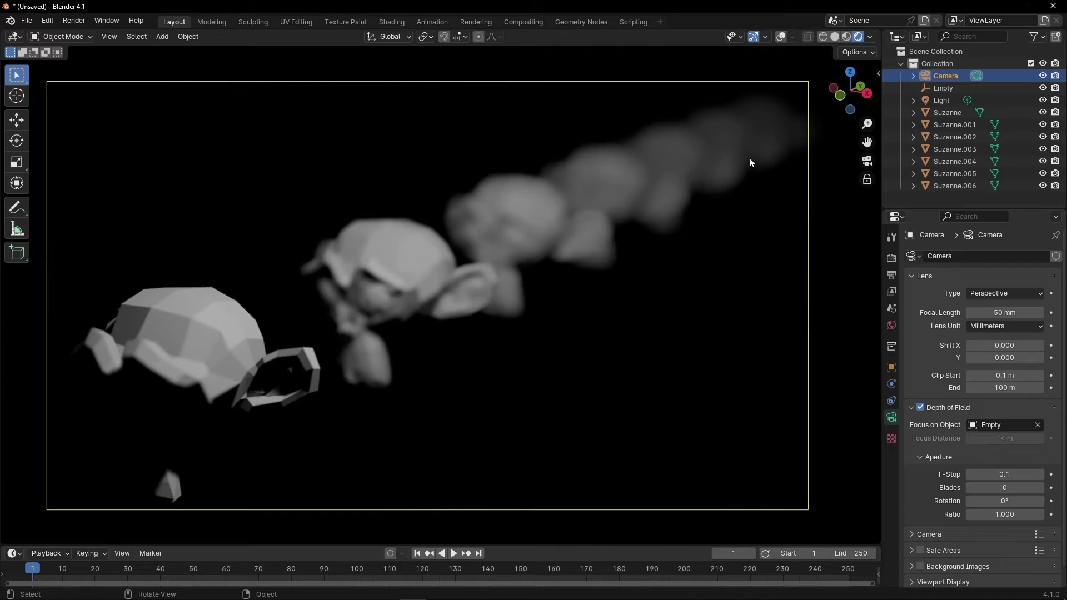
Show the viewport overlays and scale the Empty up to about 3.255
{"action": "left_click", "coordinate": [782, 37]}
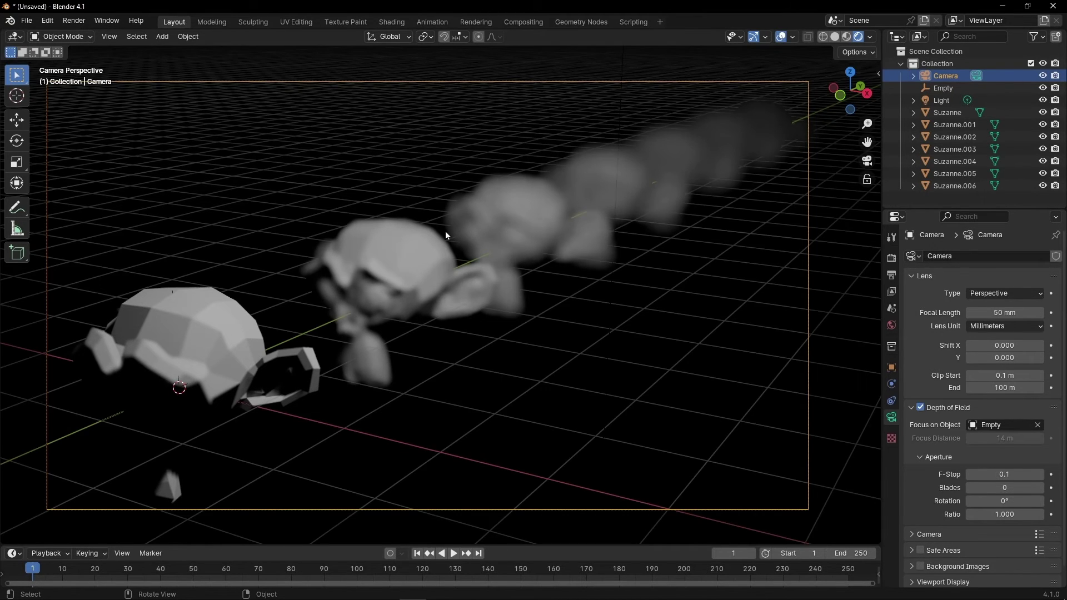
{"action": "left_click", "coordinate": [943, 88]}
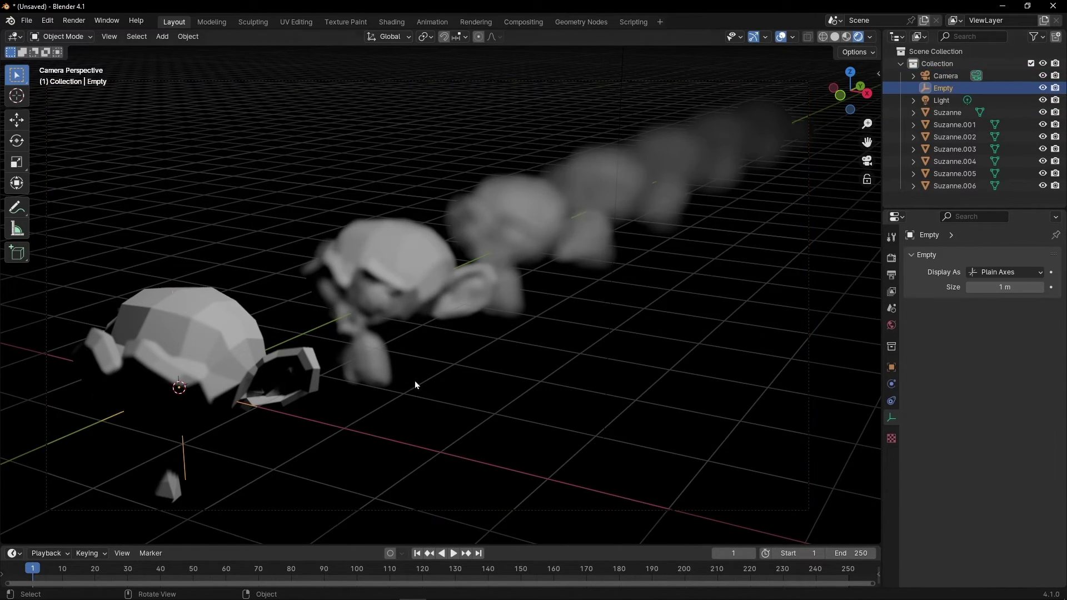
{"action": "key", "text": "s"}
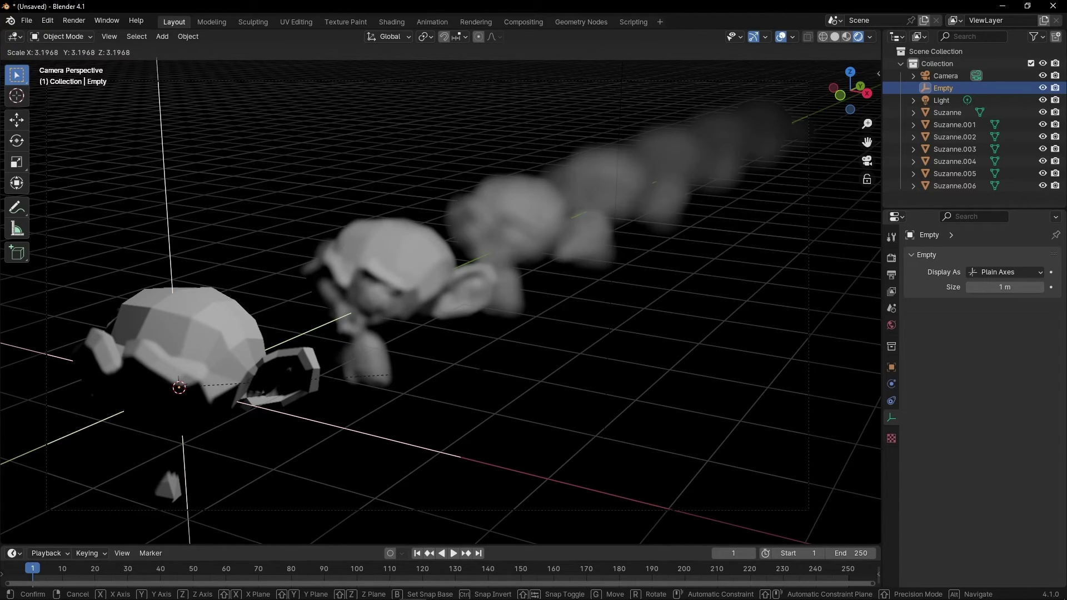
{"action": "left_click", "coordinate": [370, 375]}
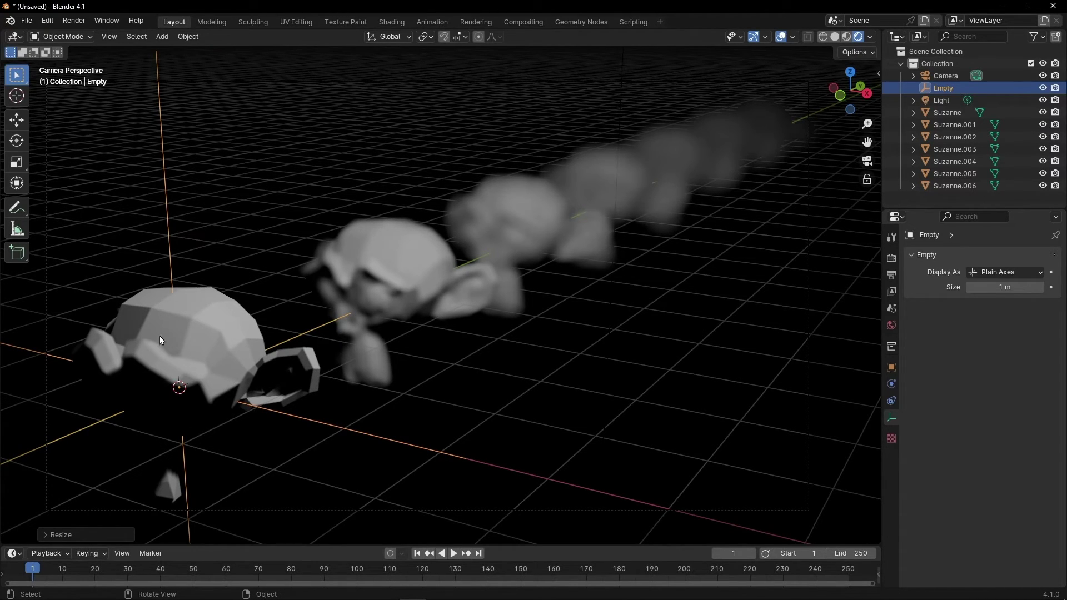
Shift the Empty's Y location to about 3.66 m and 7.12 m, and bring it back to -0.48 m
{"action": "key", "text": "g"}
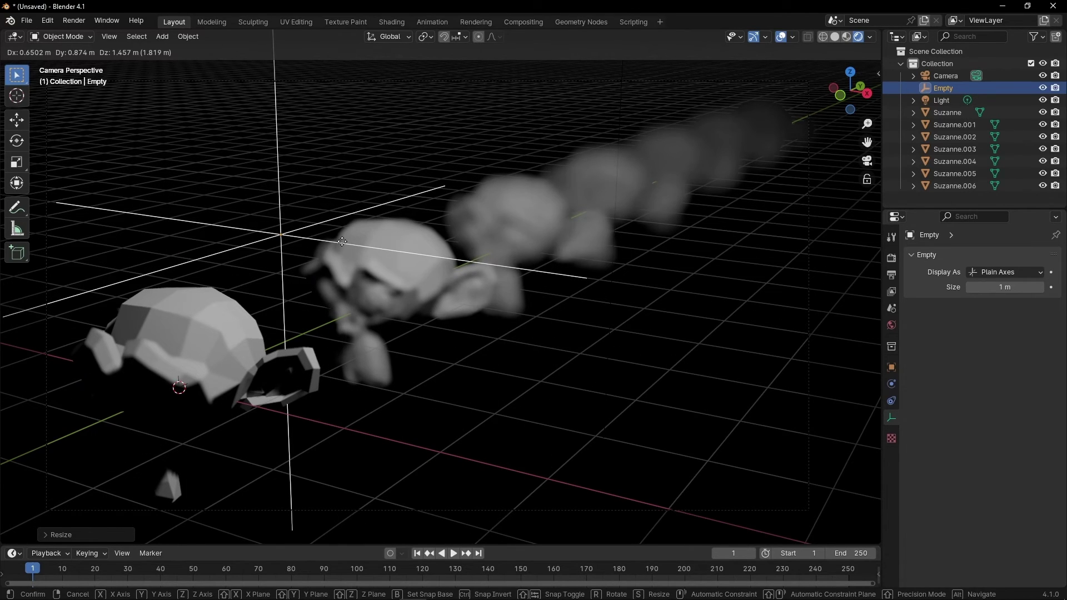
{"action": "key", "text": "Escape"}
{"action": "key", "text": "n"}
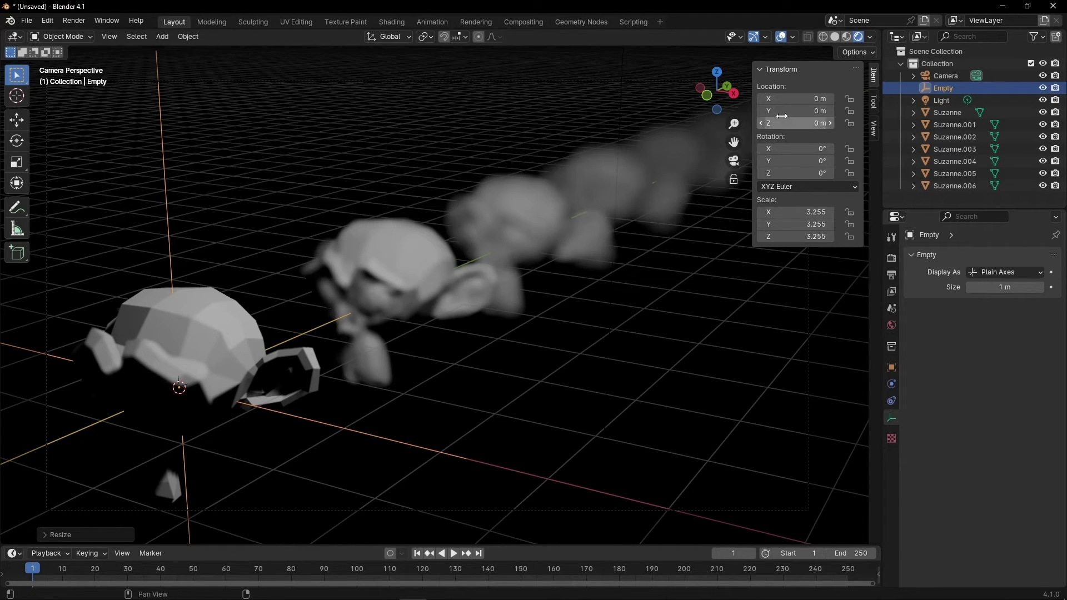
{"action": "mouse_move", "coordinate": [779, 111]}
{"action": "left_mouse_down"}
{"action": "mouse_move", "coordinate": [906, 110]}
{"action": "mouse_move", "coordinate": [781, 115]}
{"action": "left_mouse_up"}
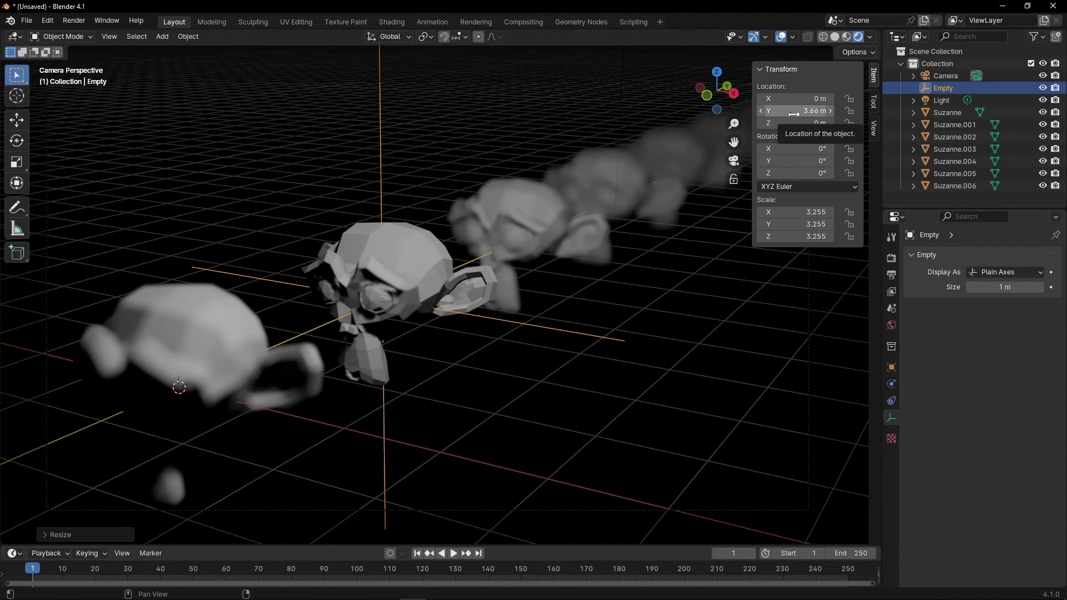
{"action": "left_click_drag", "start_coordinate": [794, 114], "coordinate": [886, 114]}
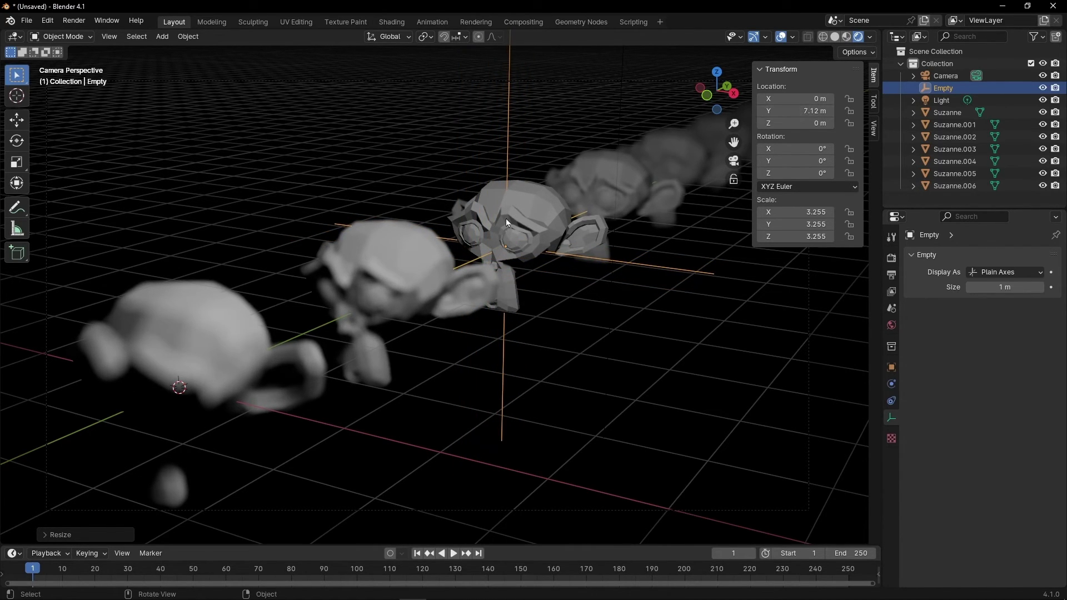
{"action": "left_click_drag", "start_coordinate": [807, 111], "coordinate": [717, 111]}
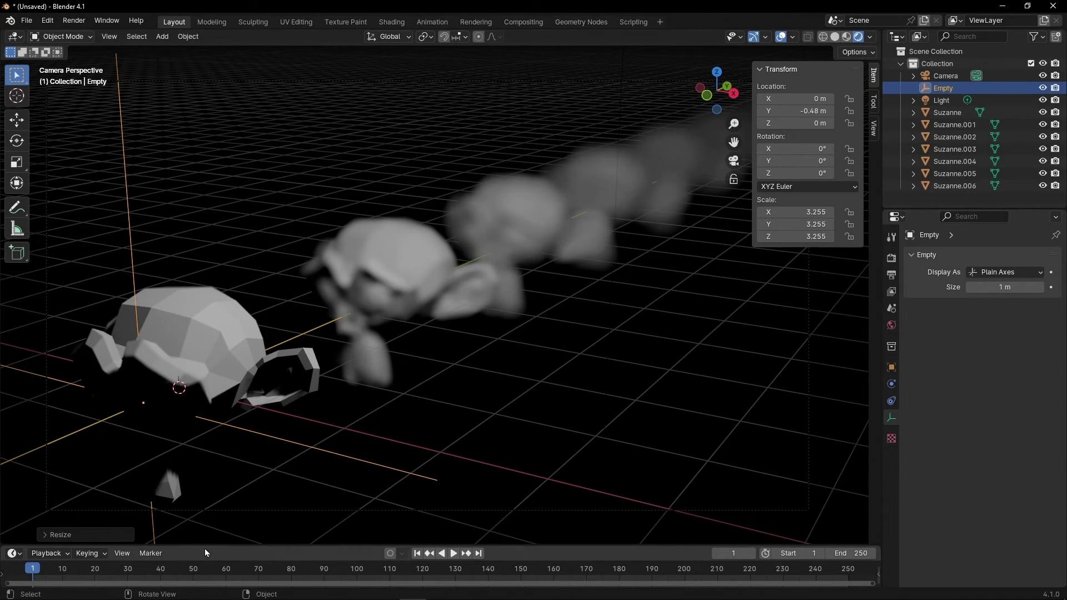
Enlarge the timeline area and insert location keyframes for the Empty at frame 1
{"action": "left_click_drag", "start_coordinate": [205, 546], "coordinate": [205, 512]}
{"action": "right_click", "coordinate": [795, 111]}
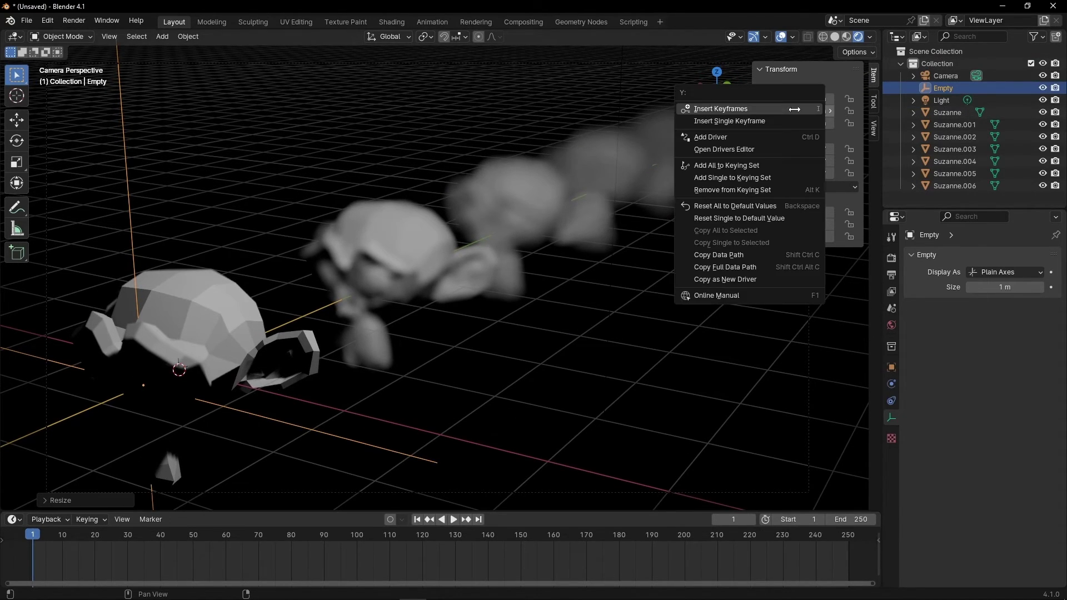
{"action": "left_click", "coordinate": [766, 109]}
At frame 110, set the Empty's Y location to about 18.34 m and insert location keyframes
{"action": "key", "text": "space"}
{"action": "left_click", "coordinate": [275, 539]}
{"action": "left_click_drag", "start_coordinate": [400, 537], "coordinate": [390, 537]}
{"action": "key", "text": "space"}
{"action": "left_click_drag", "start_coordinate": [795, 111], "coordinate": [834, 111]}
{"action": "right_click", "coordinate": [784, 112]}
{"action": "left_click", "coordinate": [742, 114]}
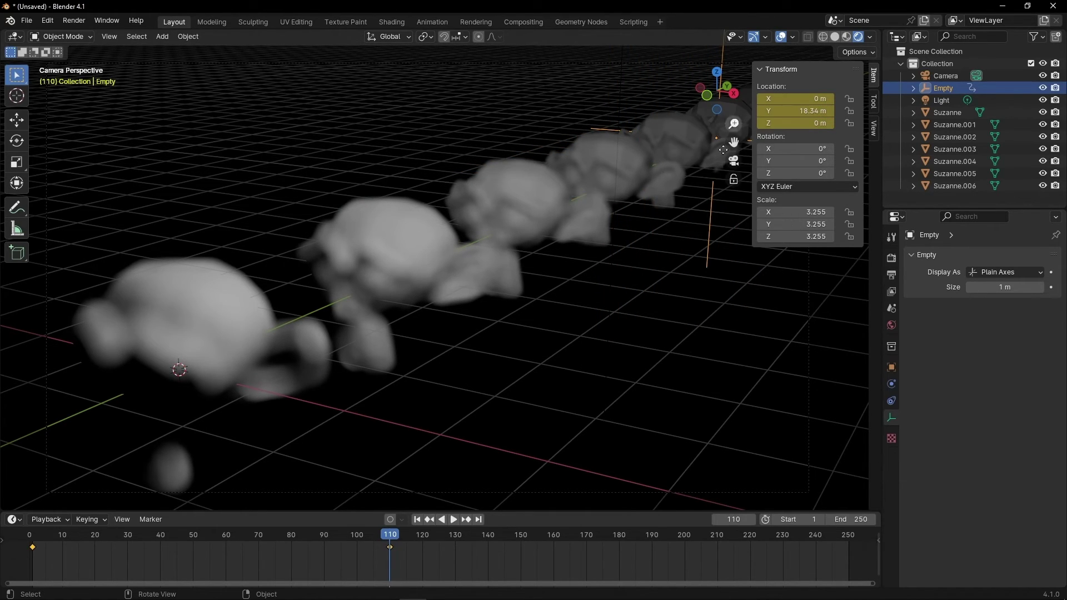
Return to frame 1 and hide the viewport overlays and the transform values for a clean preview
{"action": "left_click", "coordinate": [417, 519]}
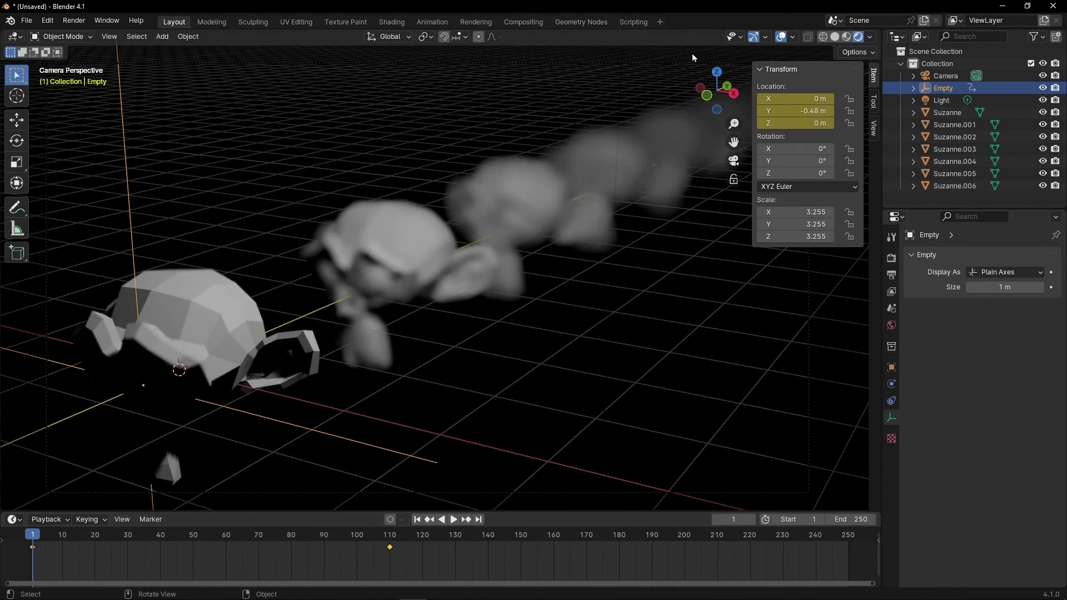
{"action": "left_click", "coordinate": [776, 38]}
{"action": "key", "text": "n"}
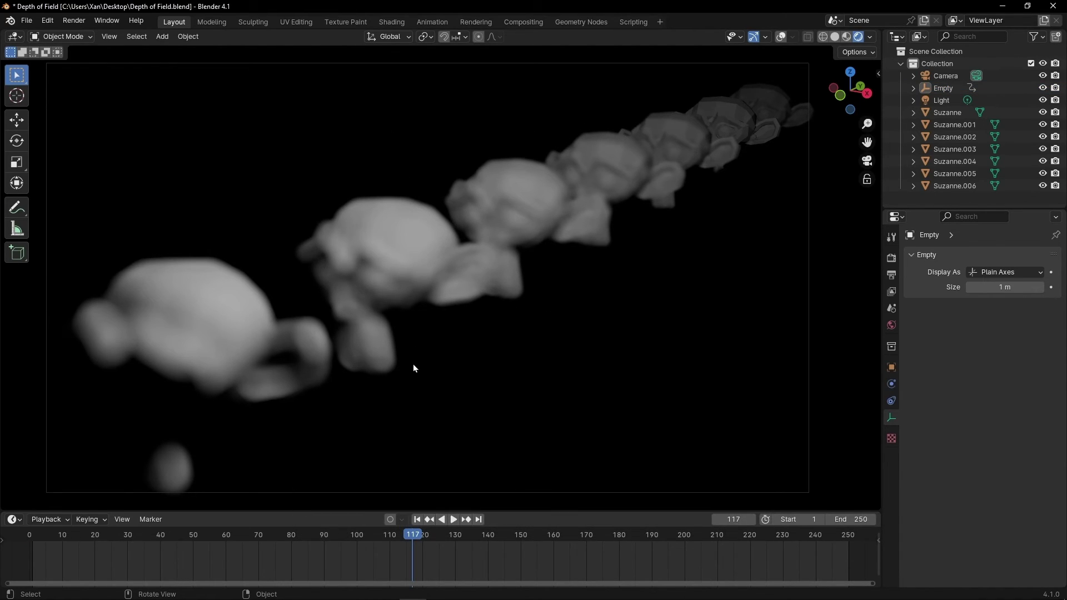
Lock the camera to the view and reframe it closer to the row of monkey heads
{"action": "left_click", "coordinate": [517, 224]}
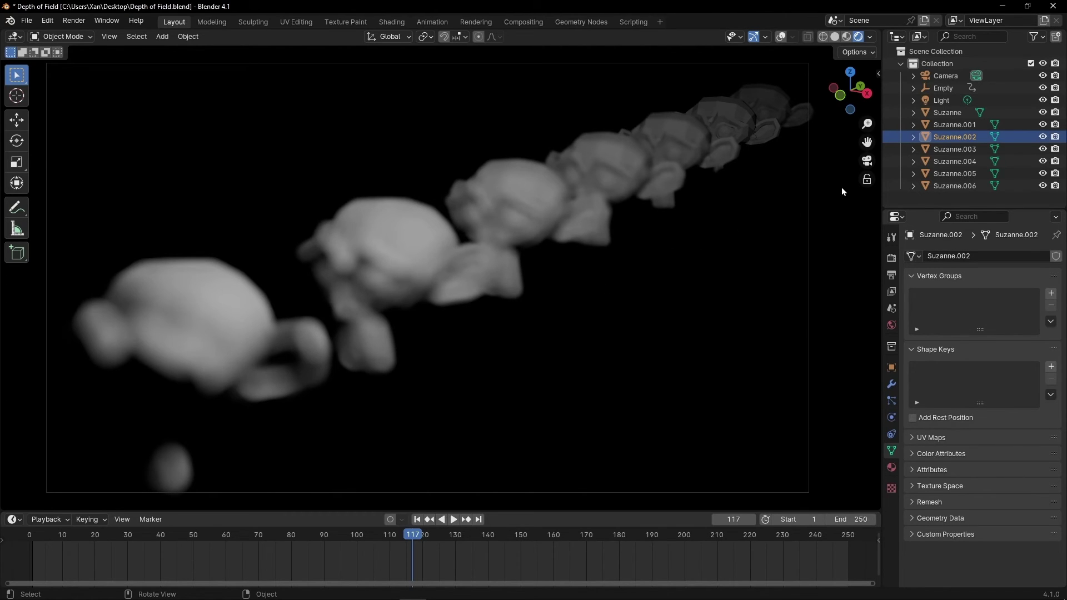
{"action": "left_click", "coordinate": [867, 179]}
{"action": "mouse_move", "coordinate": [535, 283]}
{"action": "middle_mouse_down"}
{"action": "mouse_move", "coordinate": [559, 233]}
{"action": "mouse_move", "coordinate": [586, 215]}
{"action": "mouse_move", "coordinate": [547, 235]}
{"action": "mouse_move", "coordinate": [569, 233]}
{"action": "mouse_move", "coordinate": [561, 264]}
{"action": "mouse_move", "coordinate": [535, 286]}
{"action": "mouse_move", "coordinate": [552, 278]}
{"action": "middle_mouse_up"}
Replay the animation from the start up to frame 52, and clear the Empty's location keyframes
{"action": "left_click", "coordinate": [416, 520]}
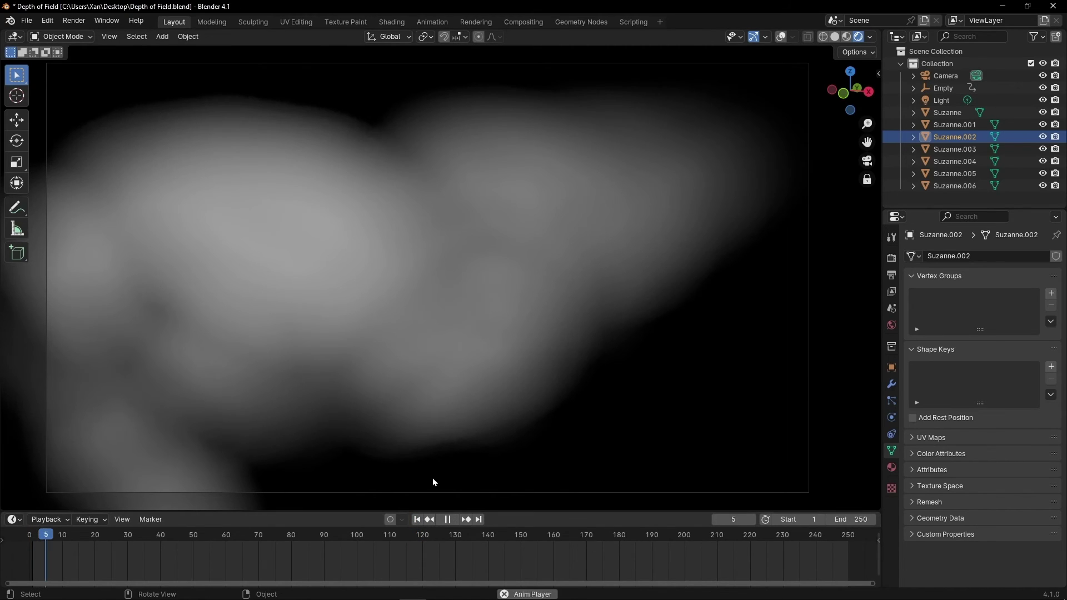
{"action": "key", "text": "space"}
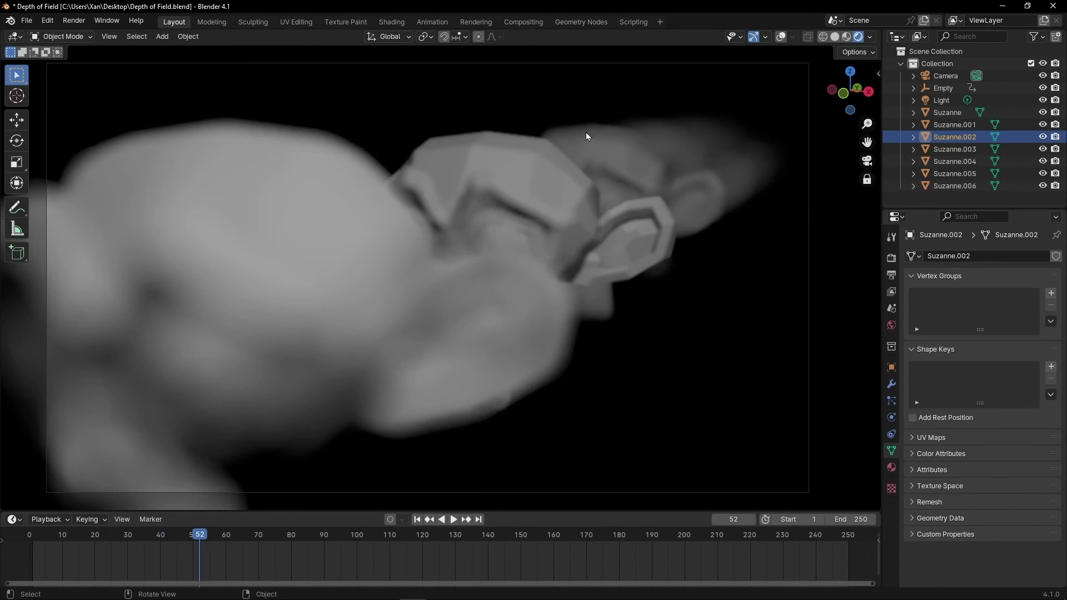
{"action": "left_click", "coordinate": [943, 87]}
{"action": "key", "text": "n"}
{"action": "right_click", "coordinate": [786, 104]}
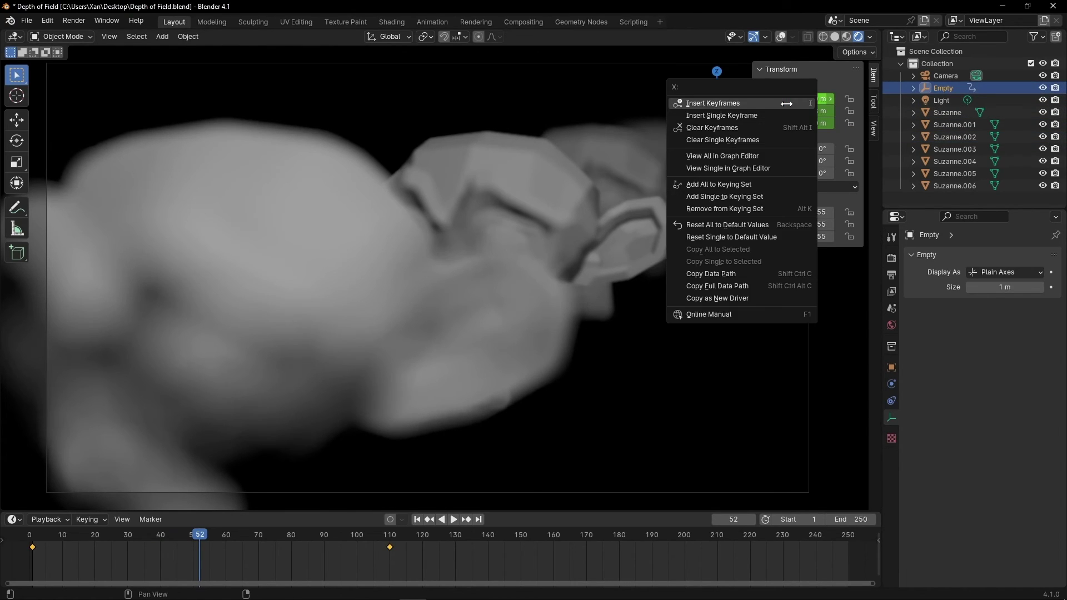
{"action": "left_click", "coordinate": [728, 128]}
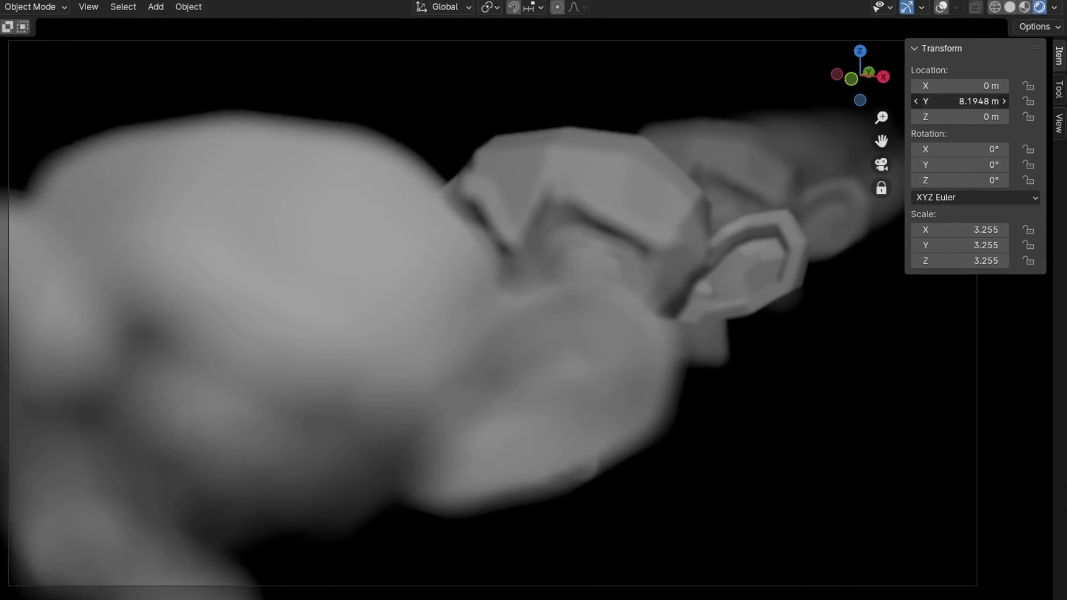
Shift the Empty's Y location to about 2.77 m, 9.95 m and 6.64 m to move the focus between the heads
{"action": "left_click_drag", "start_coordinate": [962, 101], "coordinate": [901, 101]}
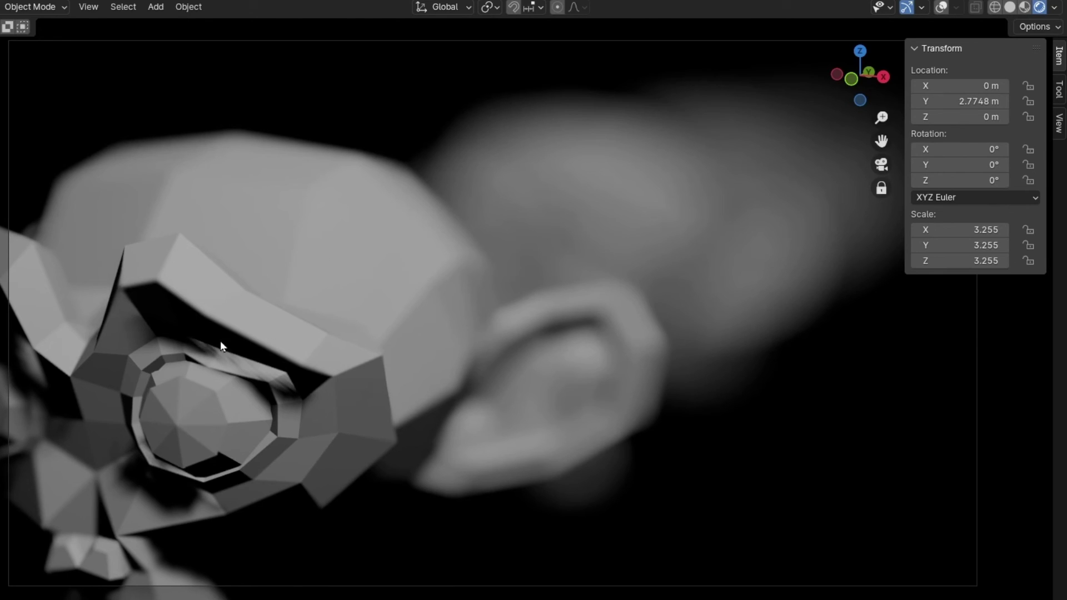
{"action": "left_click_drag", "start_coordinate": [965, 105], "coordinate": [905, 97]}
{"action": "left_click_drag", "start_coordinate": [972, 99], "coordinate": [484, 333]}
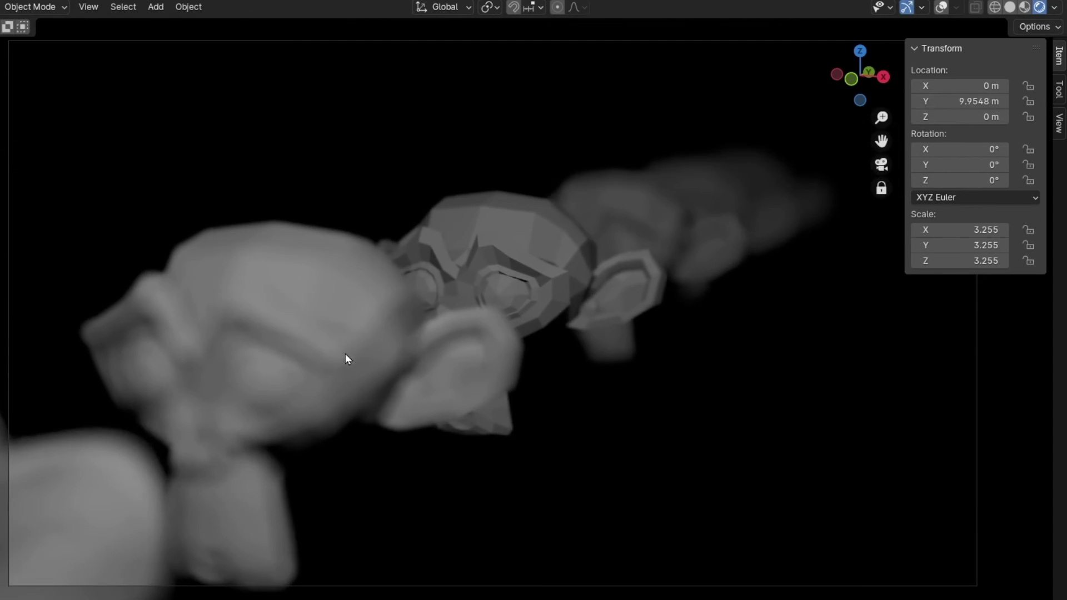
{"action": "left_click_drag", "start_coordinate": [973, 100], "coordinate": [947, 101]}
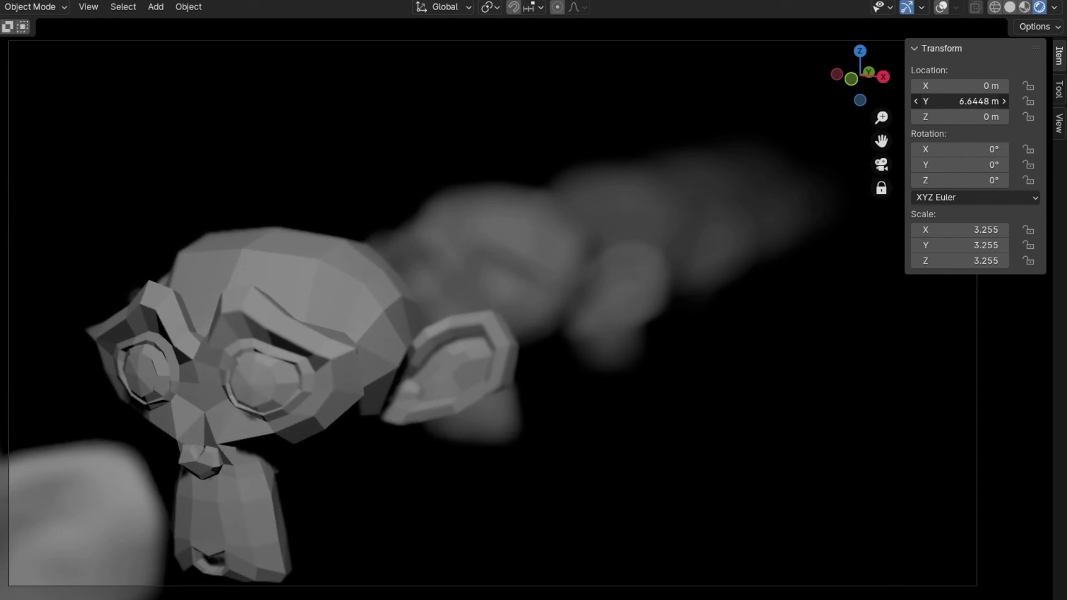